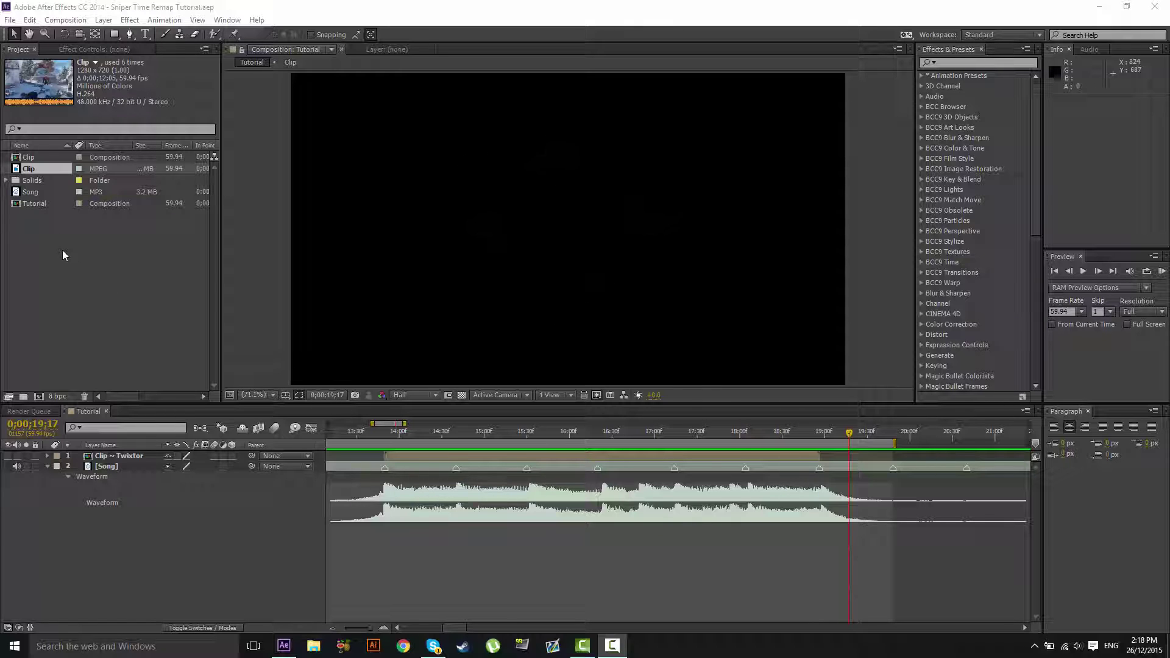
- Select the Clip ~ Twixtor layer, then set the current time to 0;00;13;56
click(426, 453)
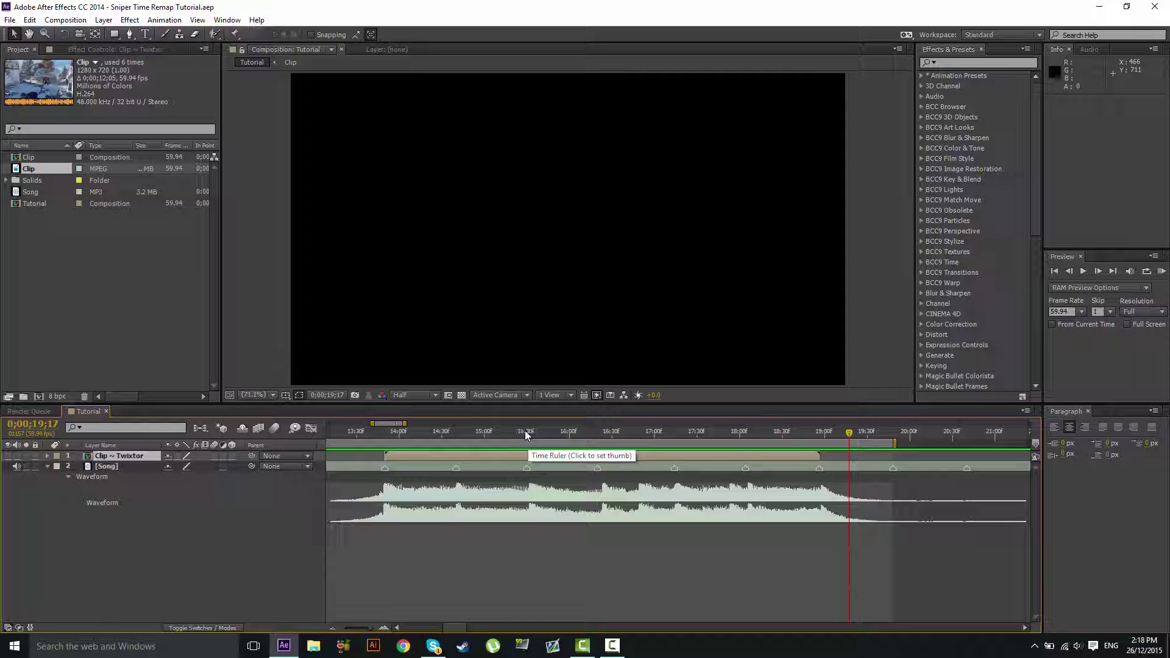
click(521, 490)
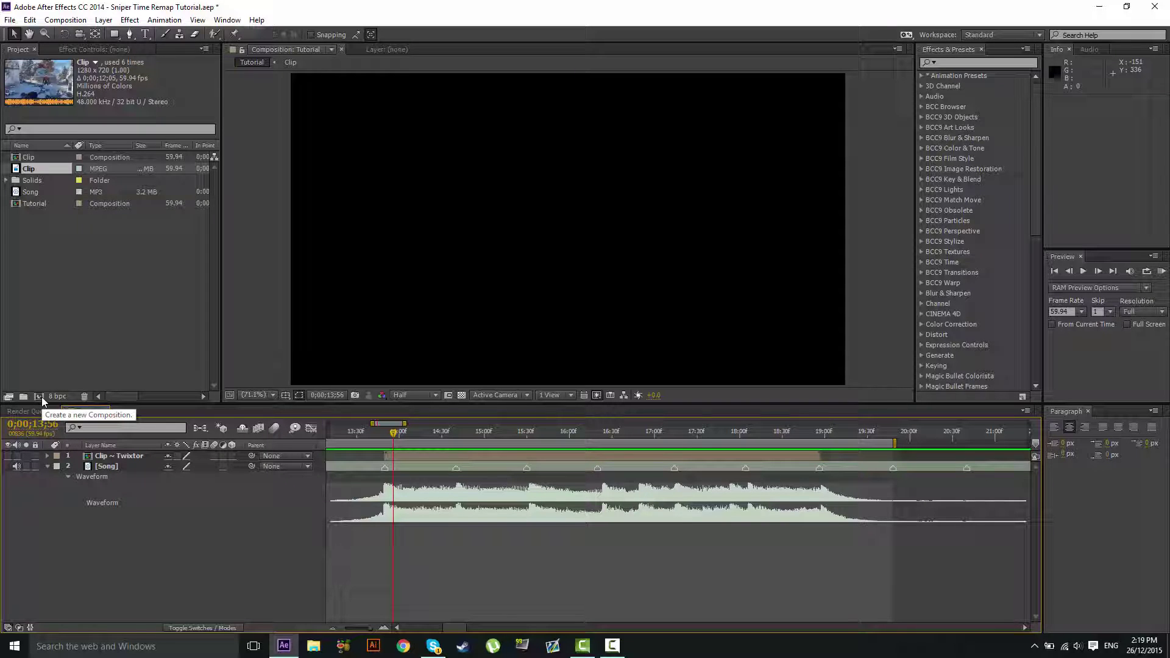
click(426, 467)
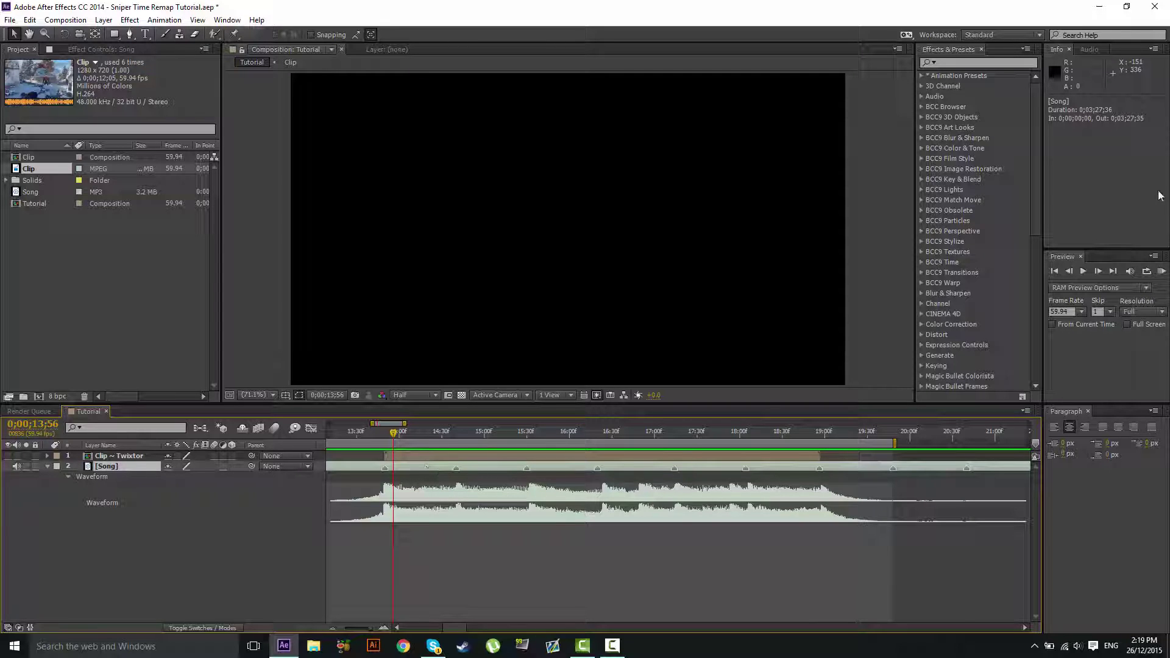
click(1161, 271)
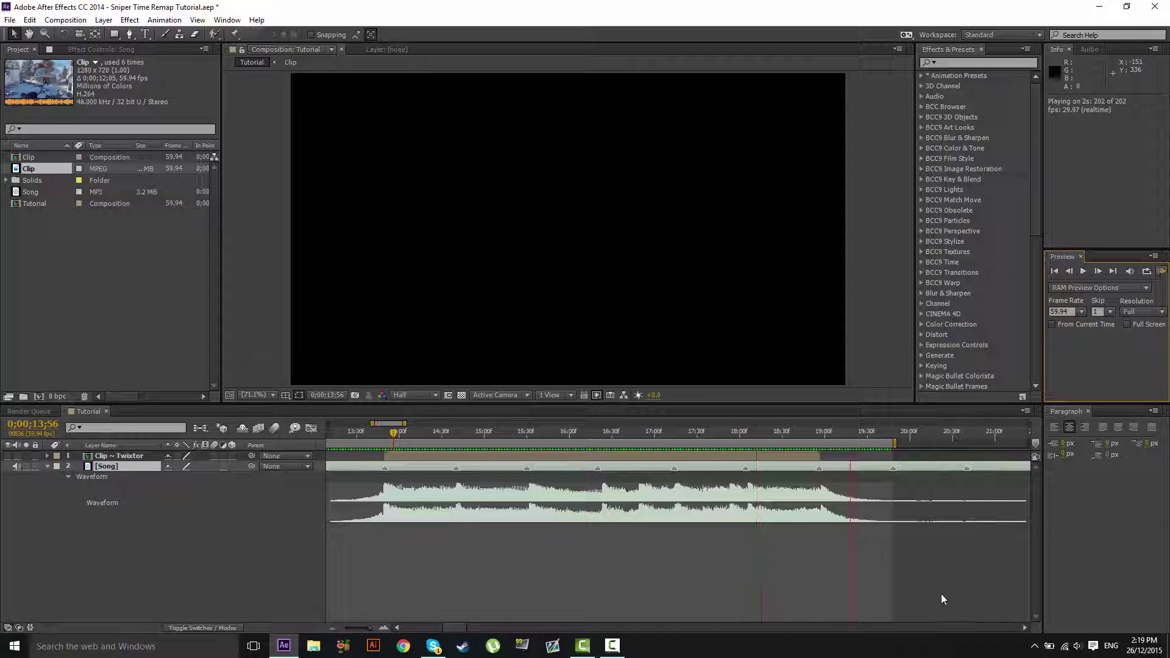
key(space)
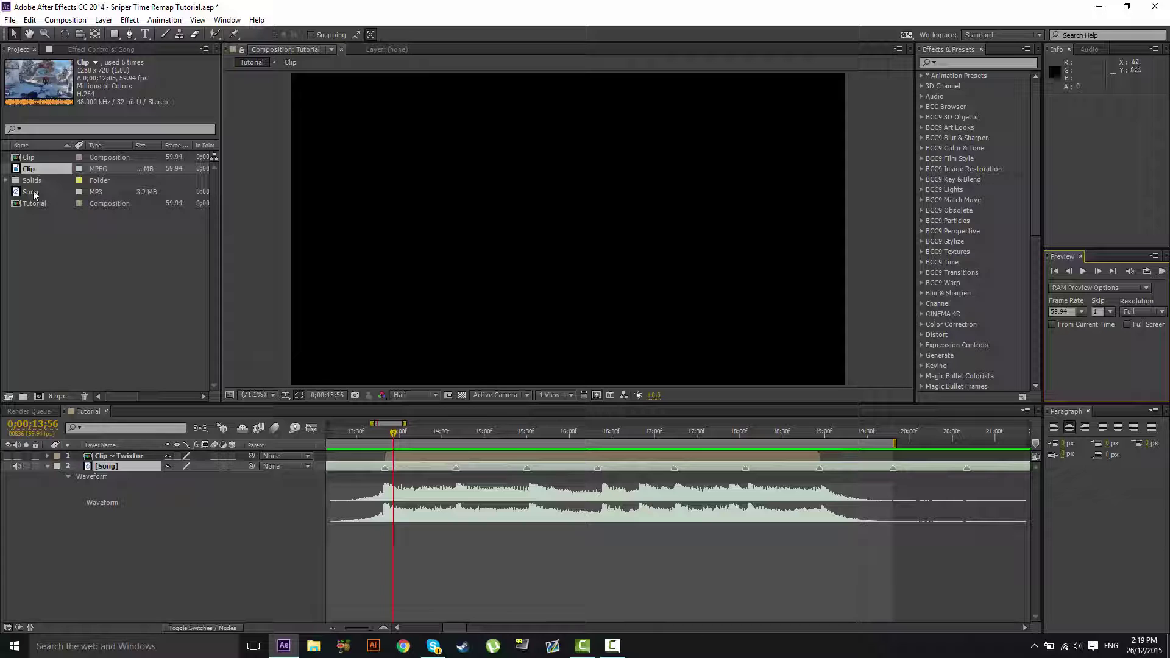
- Place the Clip footage above Clip ~ Twixtor and scrub to 0;00;14;40 on a song marker
drag(28, 172, 127, 455)
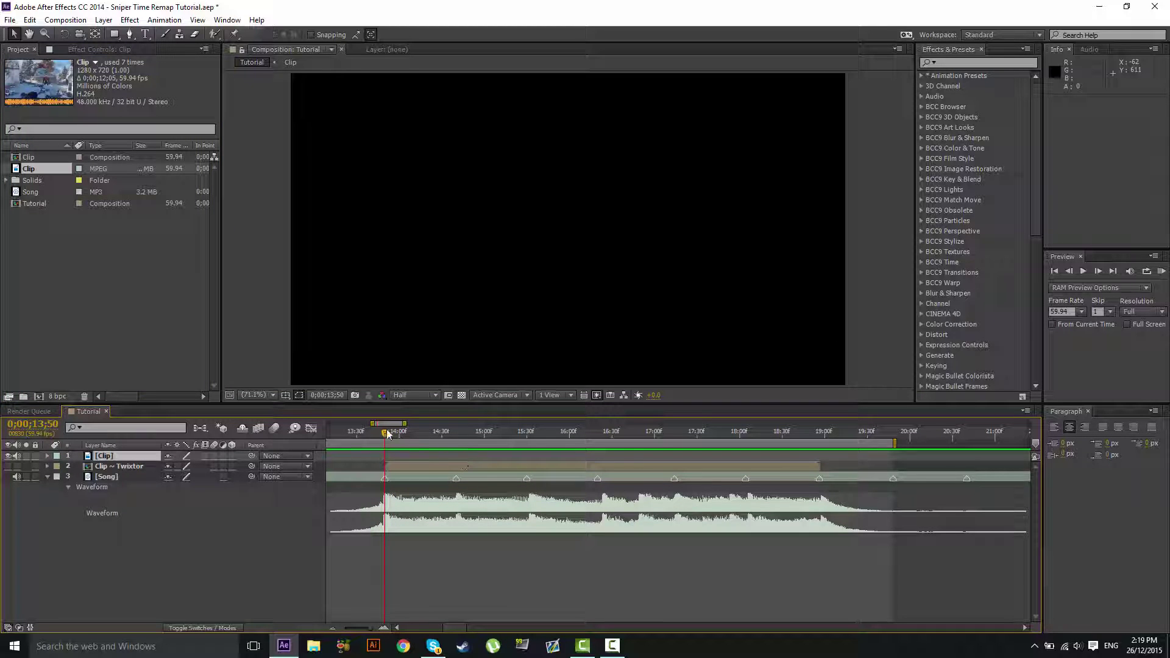
drag(387, 433, 450, 440)
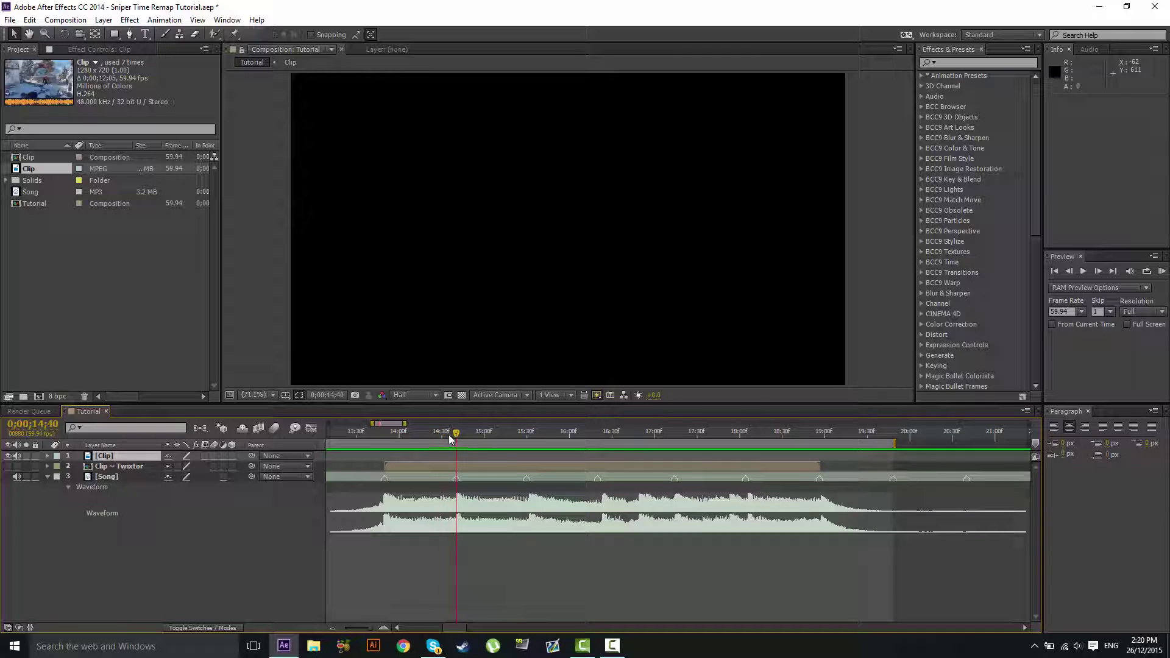
- Trim the Clip layer's in point to the playhead and slide the layer to start near 13;50
click(130, 457)
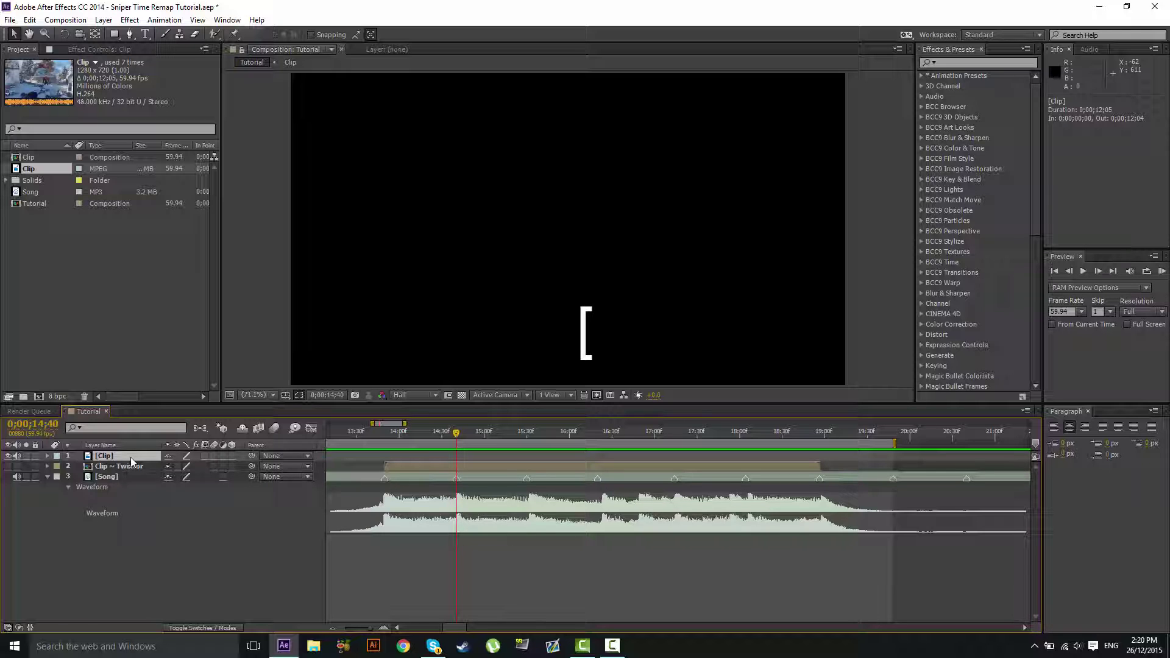
key(bracketleft)
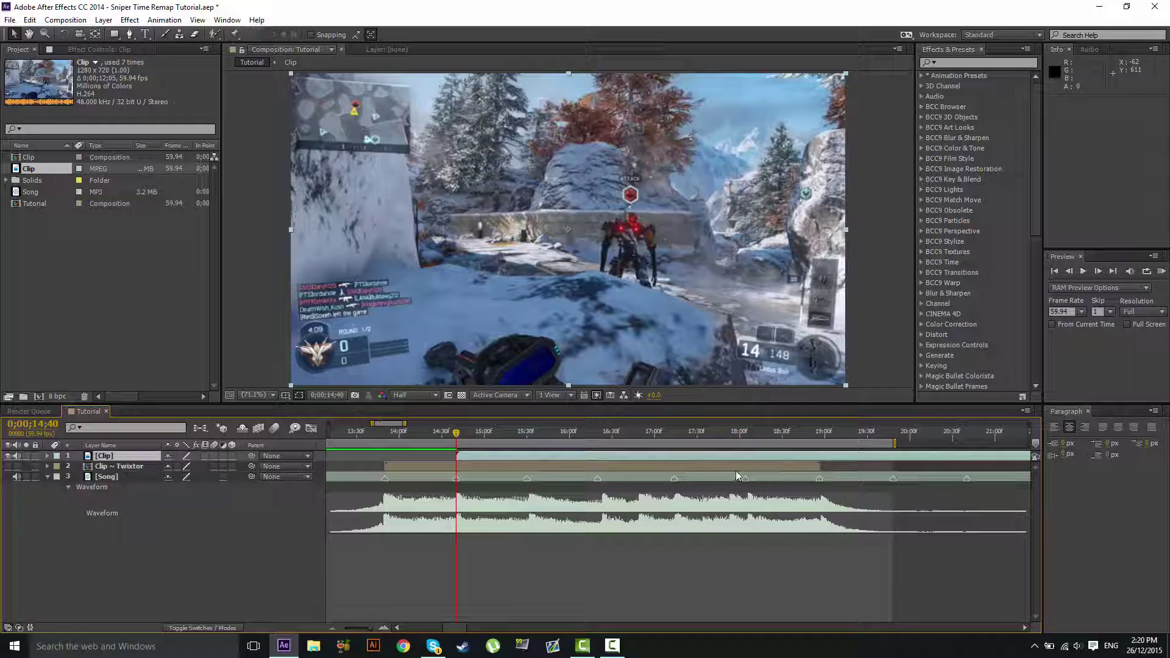
drag(624, 456, 458, 468)
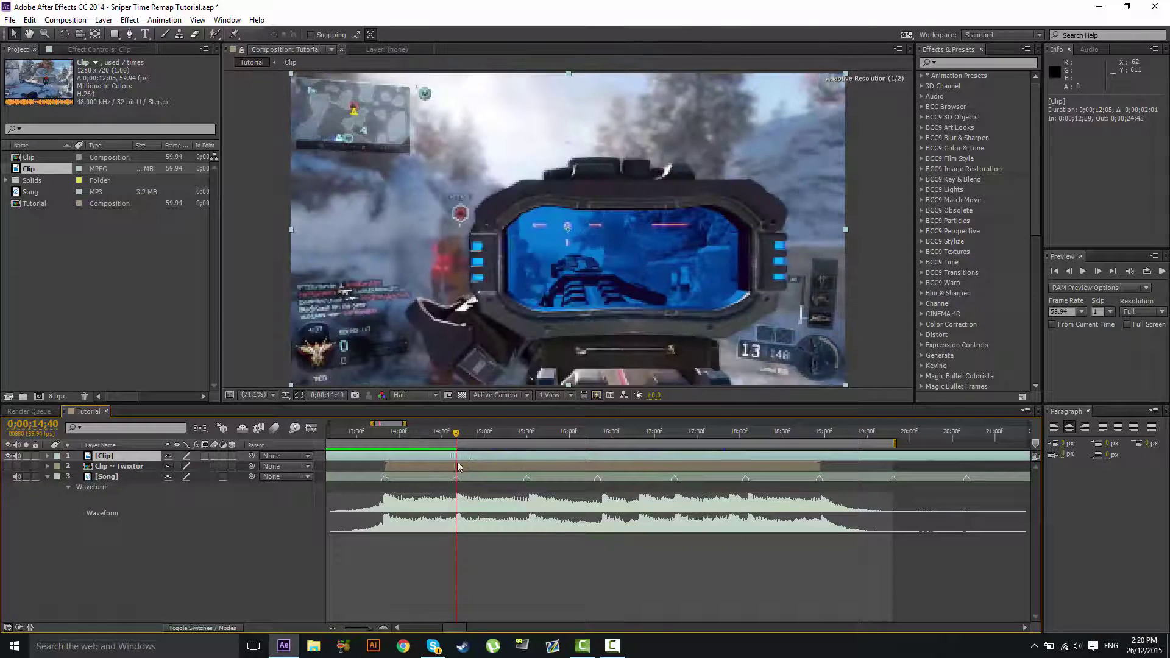
drag(908, 456, 811, 448)
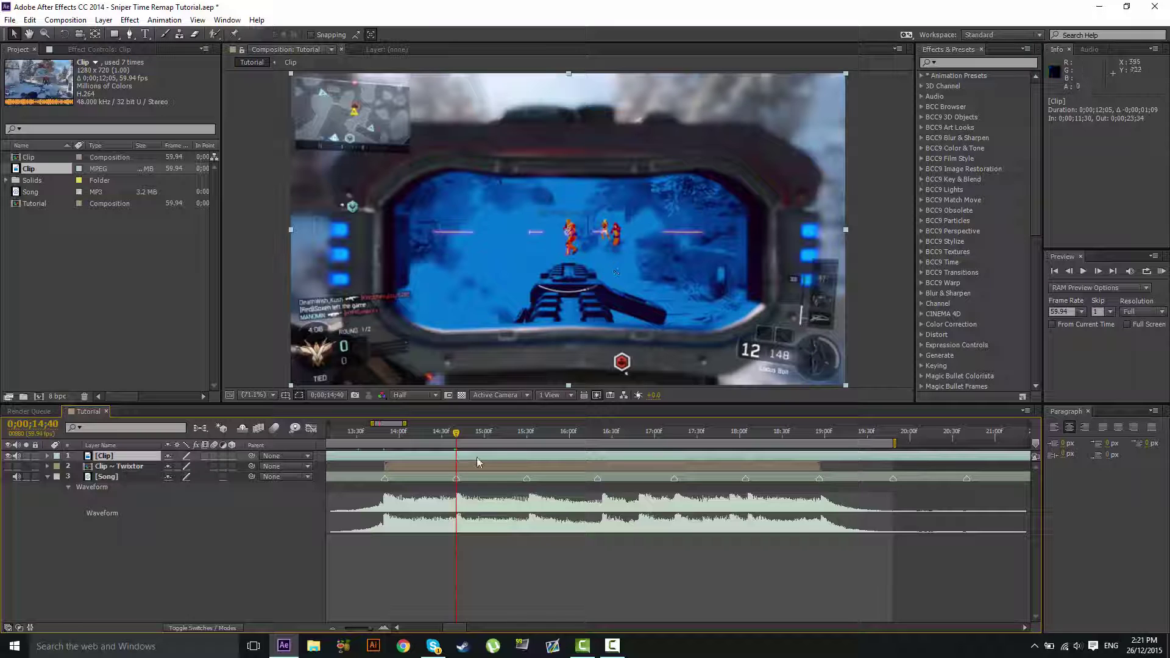
mouse_move(403, 435)
mouse_down()
mouse_move(417, 433)
mouse_move(385, 434)
mouse_up()
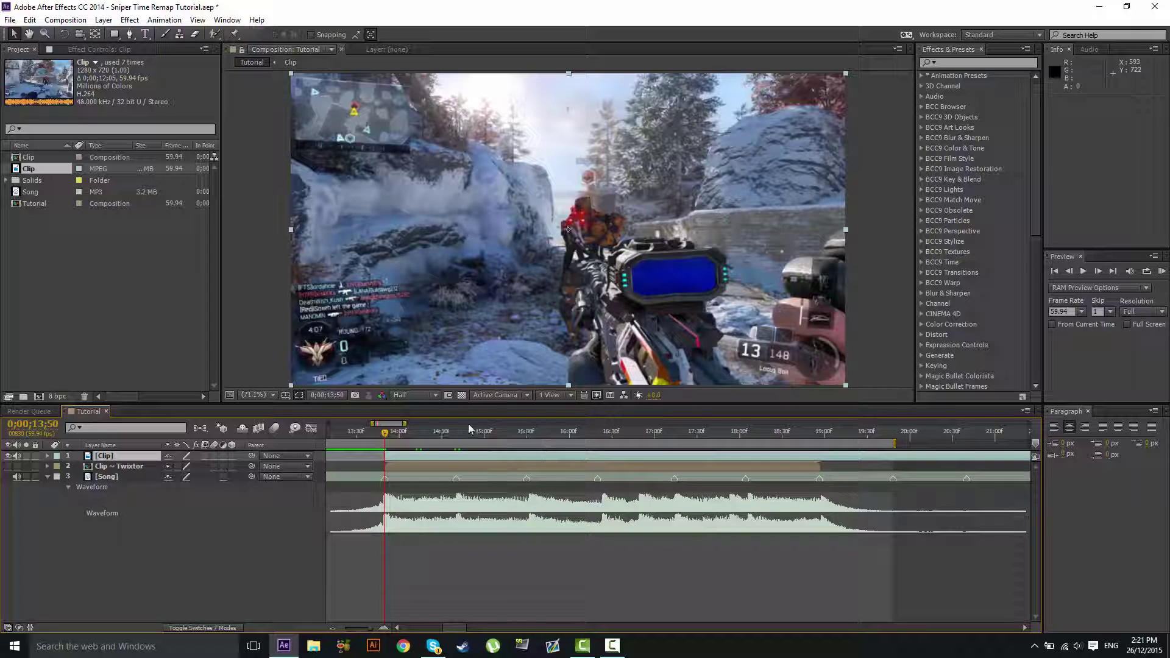
- Enable Time Remapping on the top Clip layer via its Time context menu
right_click(455, 457)
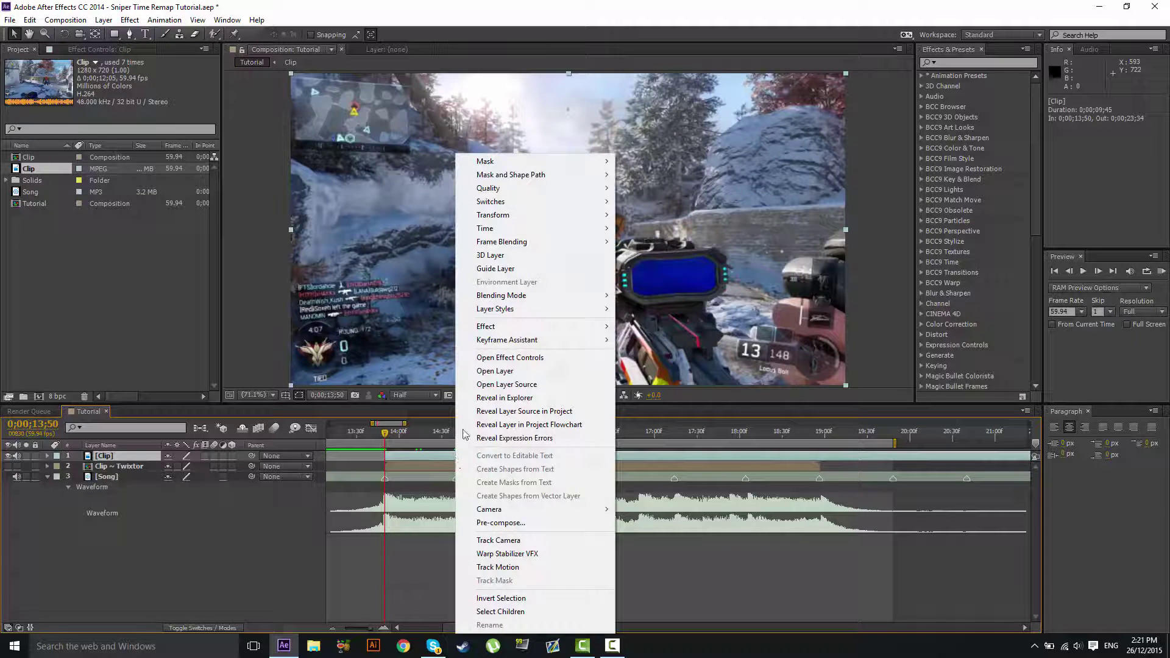
mouse_move(506, 235)
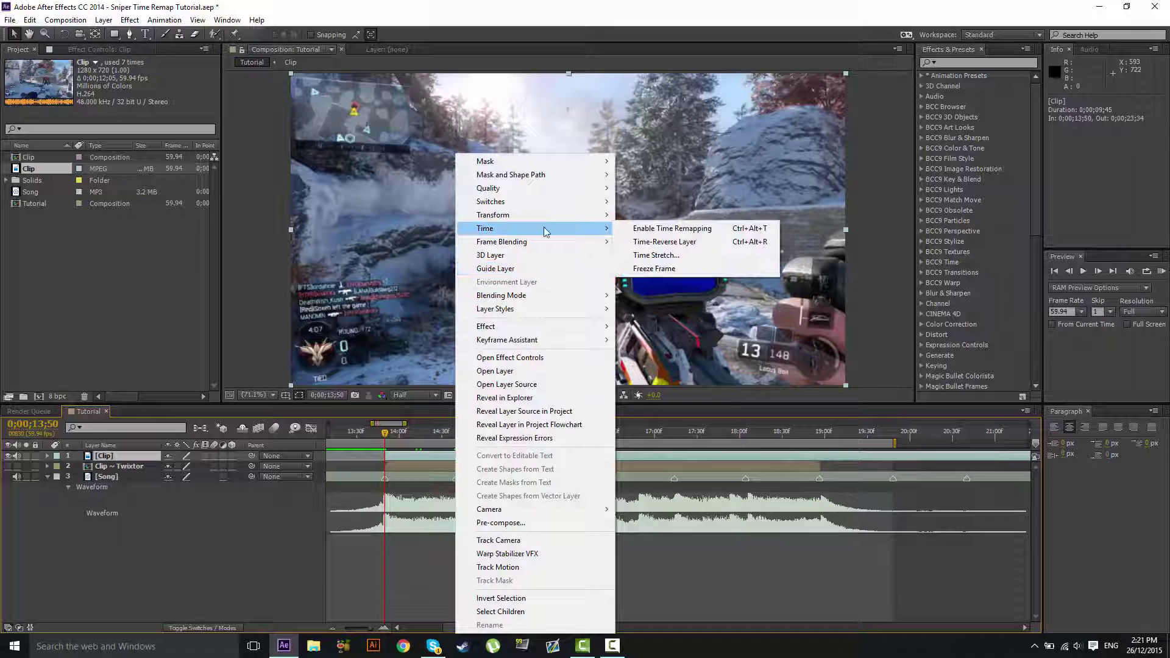
click(678, 232)
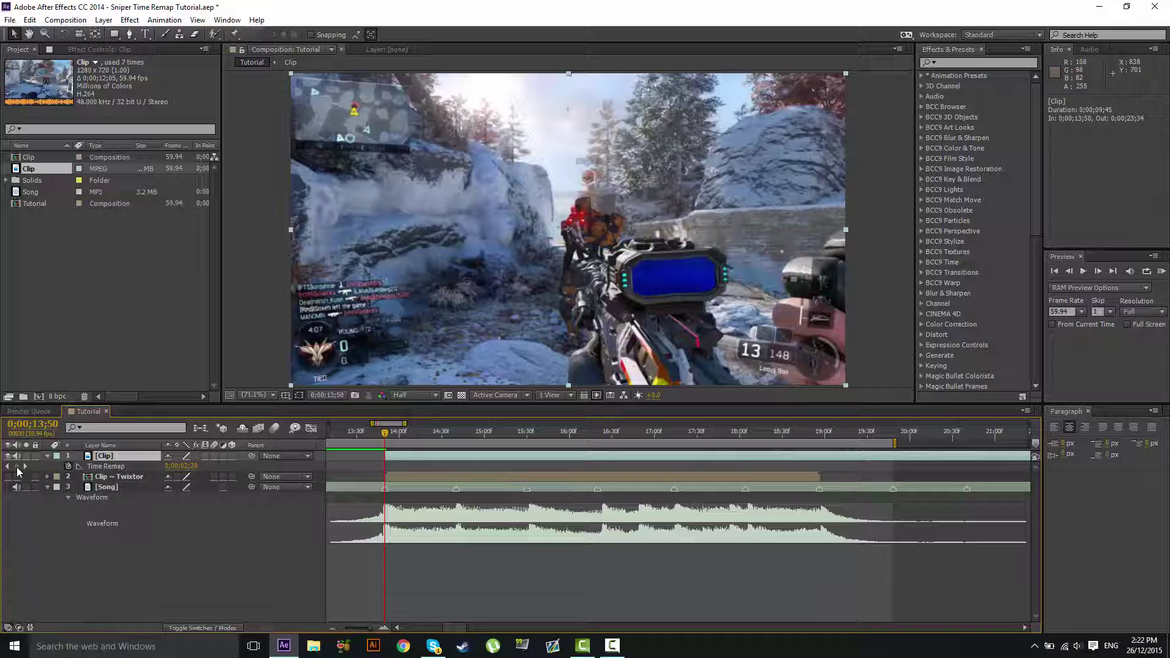
- Add Time Remap keyframes at 13;50, 14;40 and 15;30, matching gunshot frames to the beats
click(16, 467)
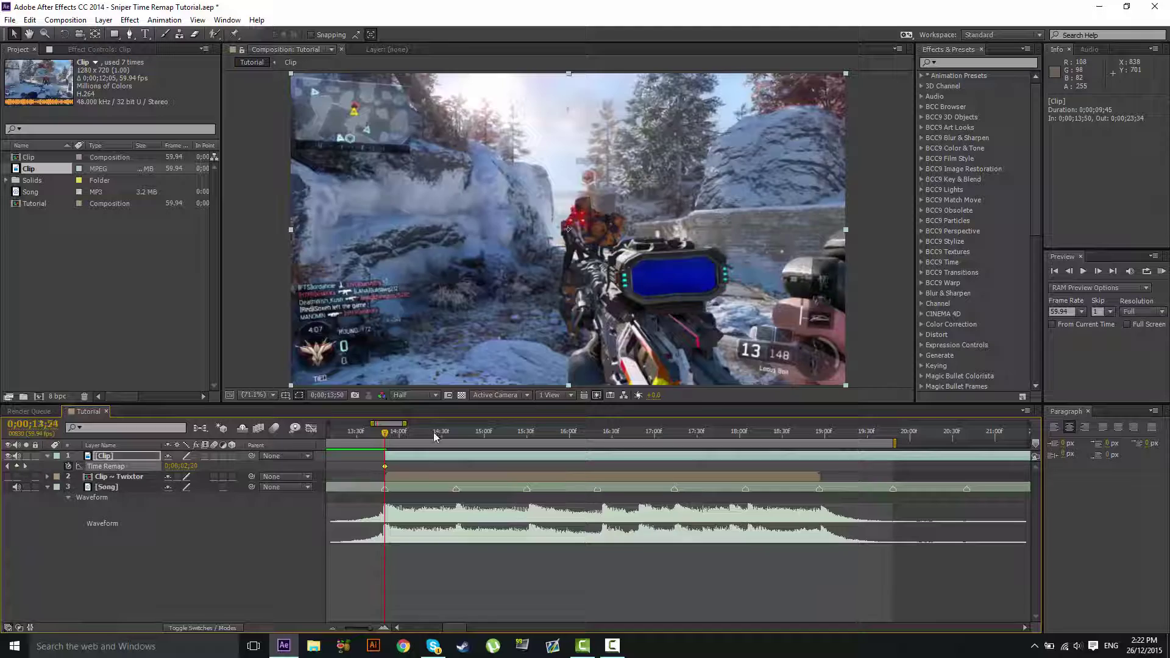
drag(433, 432, 453, 438)
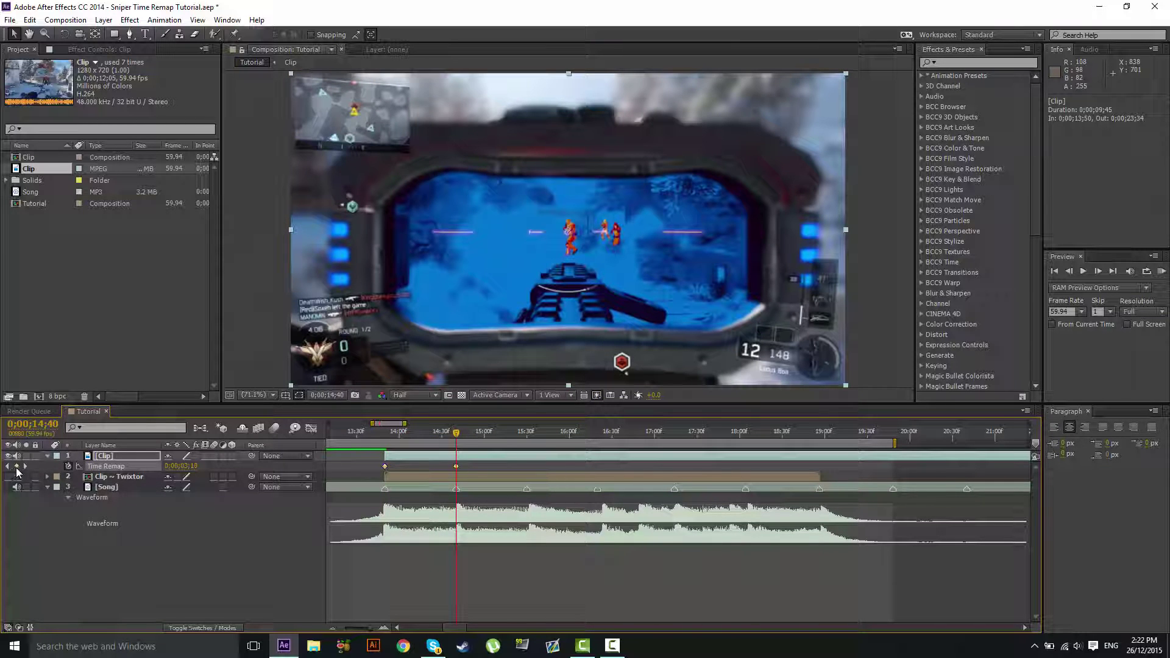
drag(455, 433, 522, 435)
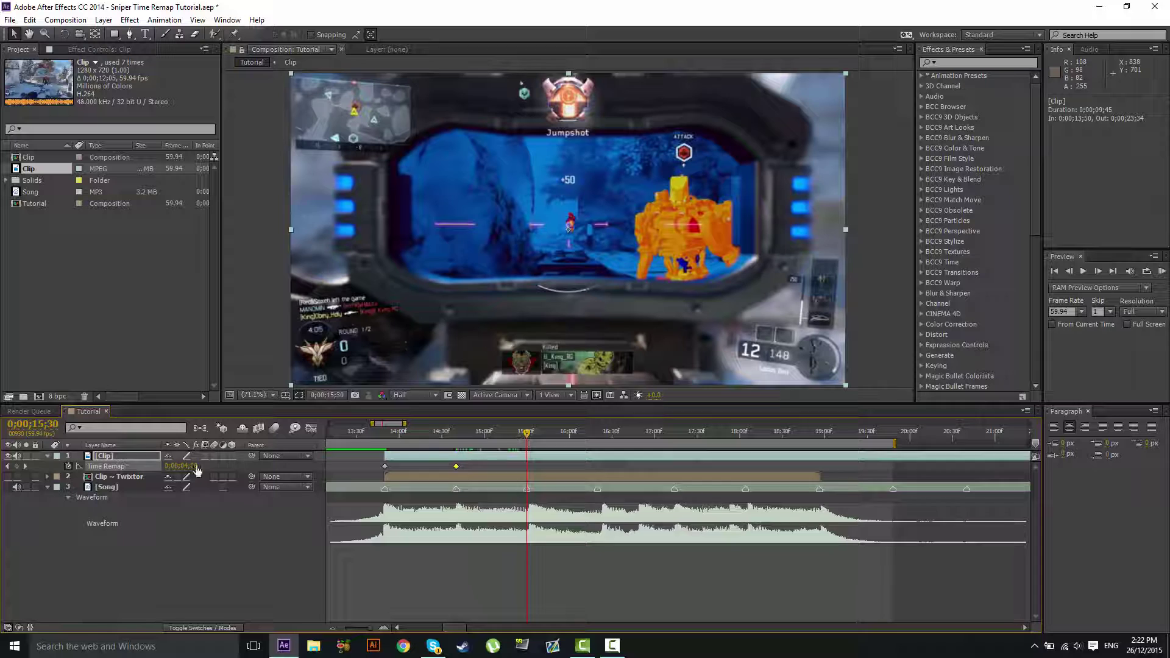
drag(194, 467, 205, 471)
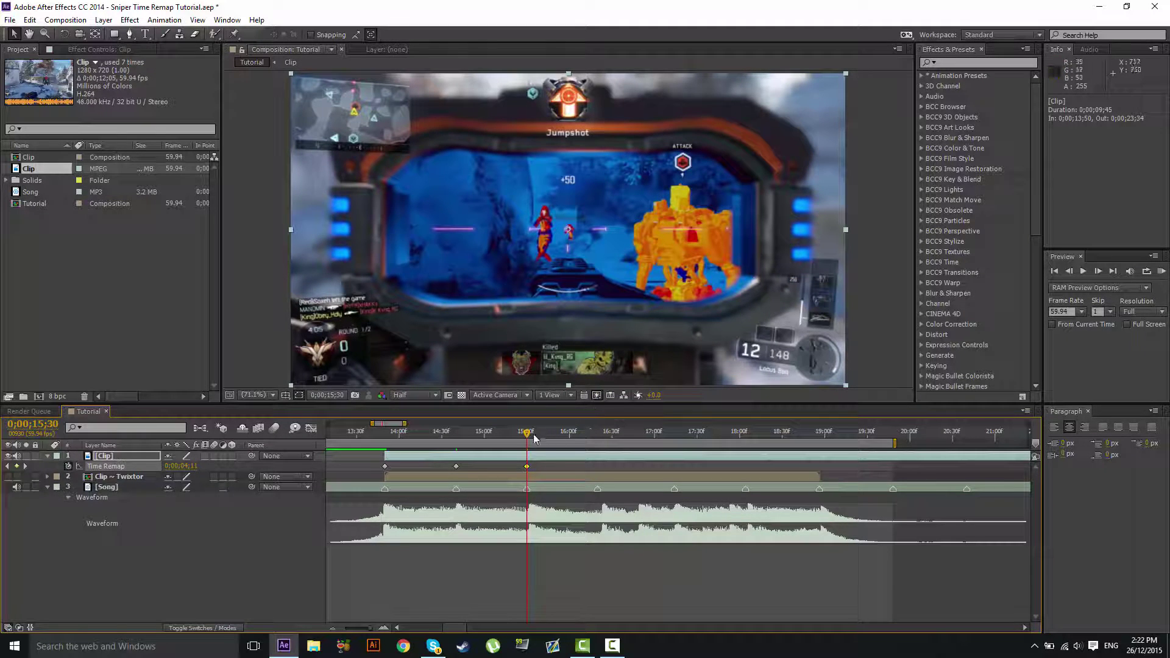
- At the 16;20 beat, set the Clip layer's Time Remap value to 0;00;05;15
drag(534, 436, 597, 435)
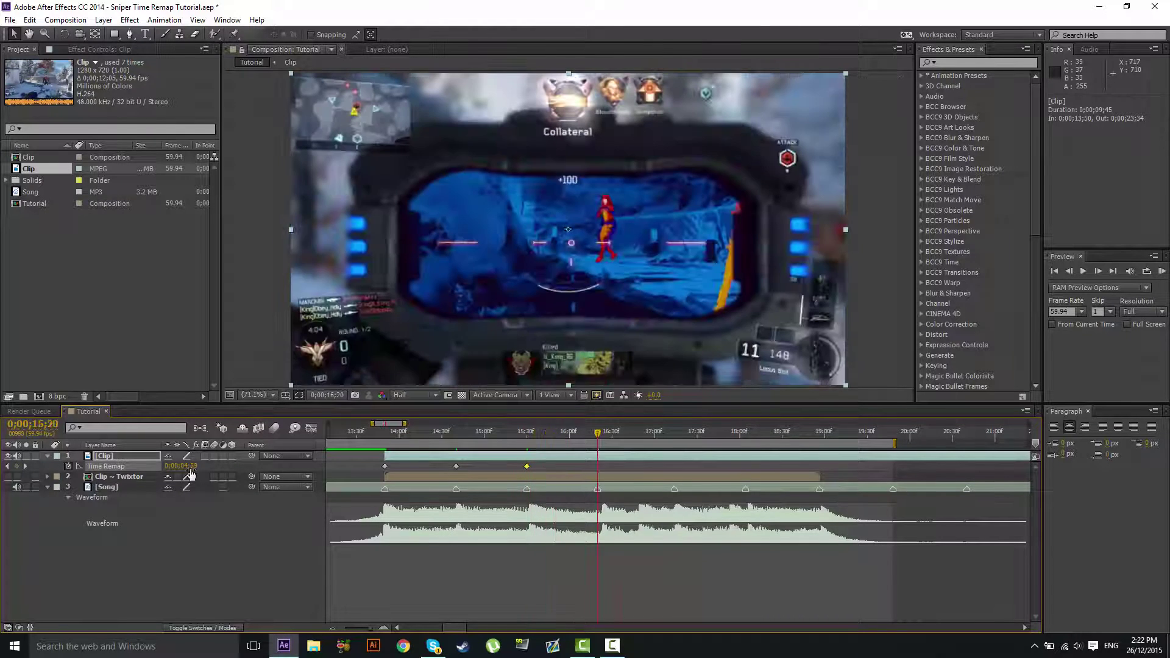
click(189, 467)
right_click(190, 467)
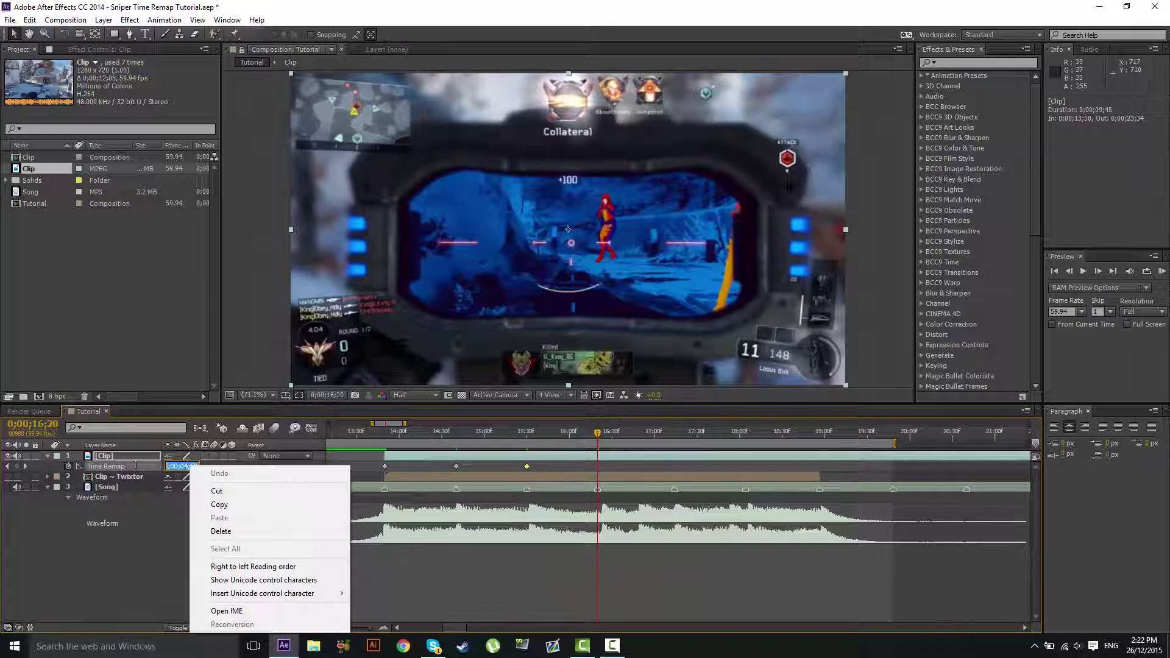
key(Escape)
text(513)
key(Return)
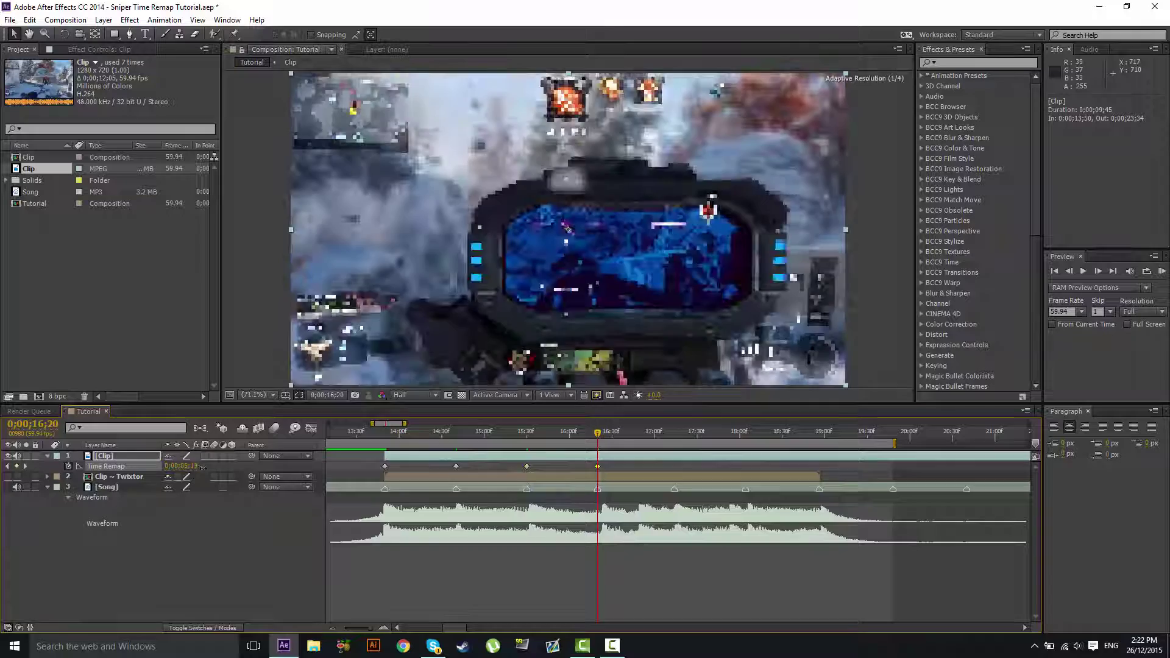
drag(203, 467, 203, 473)
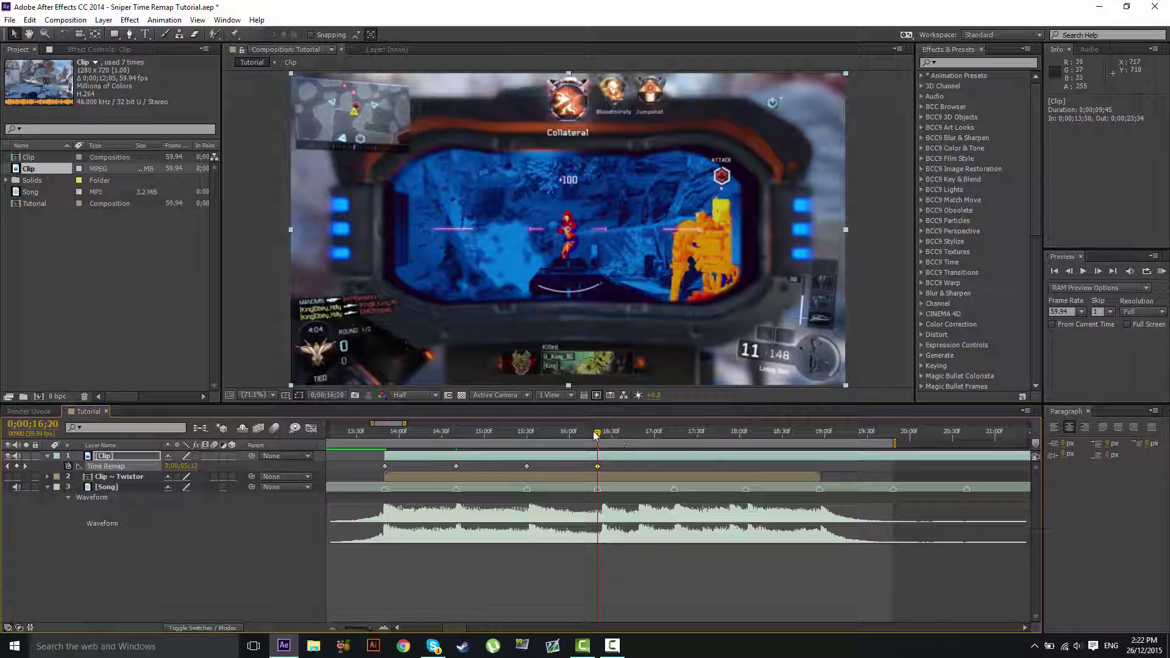
- Keyframe Time Remap at 18;04 (value 7;23) and 18;56, and trim the out point at 18;56
drag(619, 434, 663, 442)
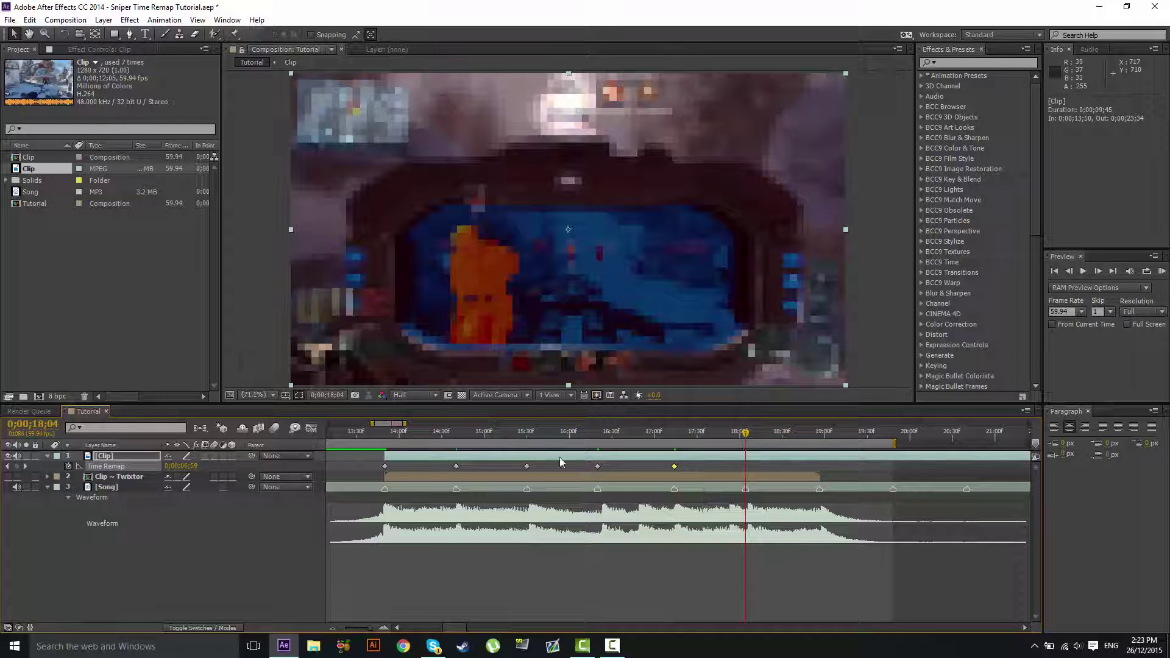
click(177, 466)
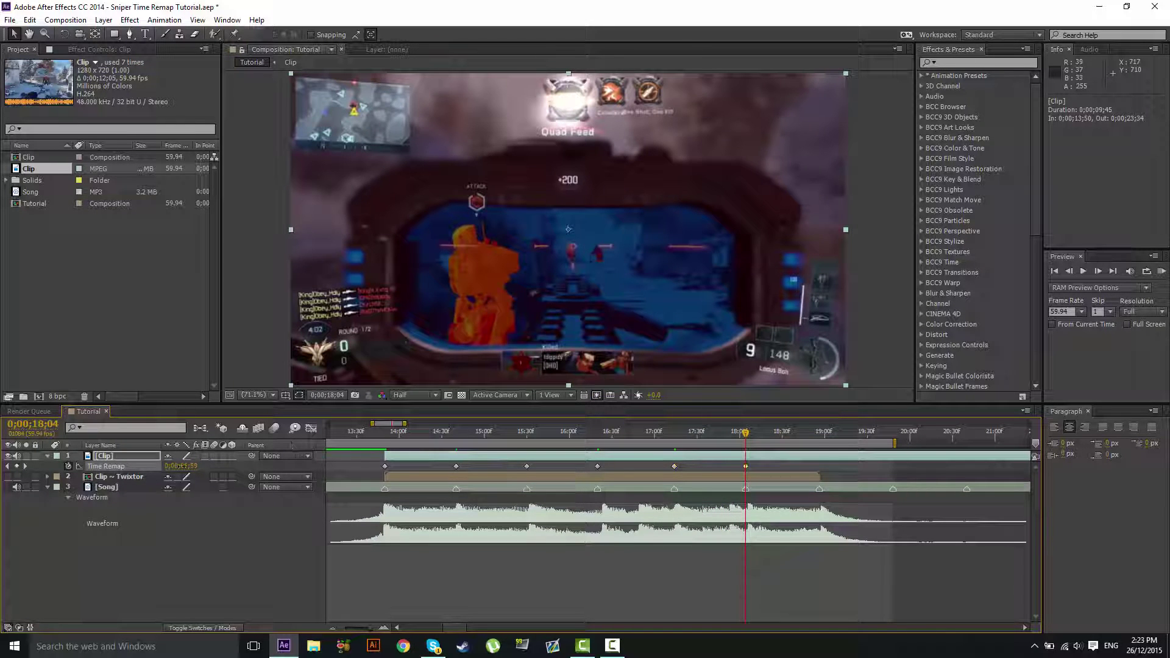
drag(182, 465, 184, 466)
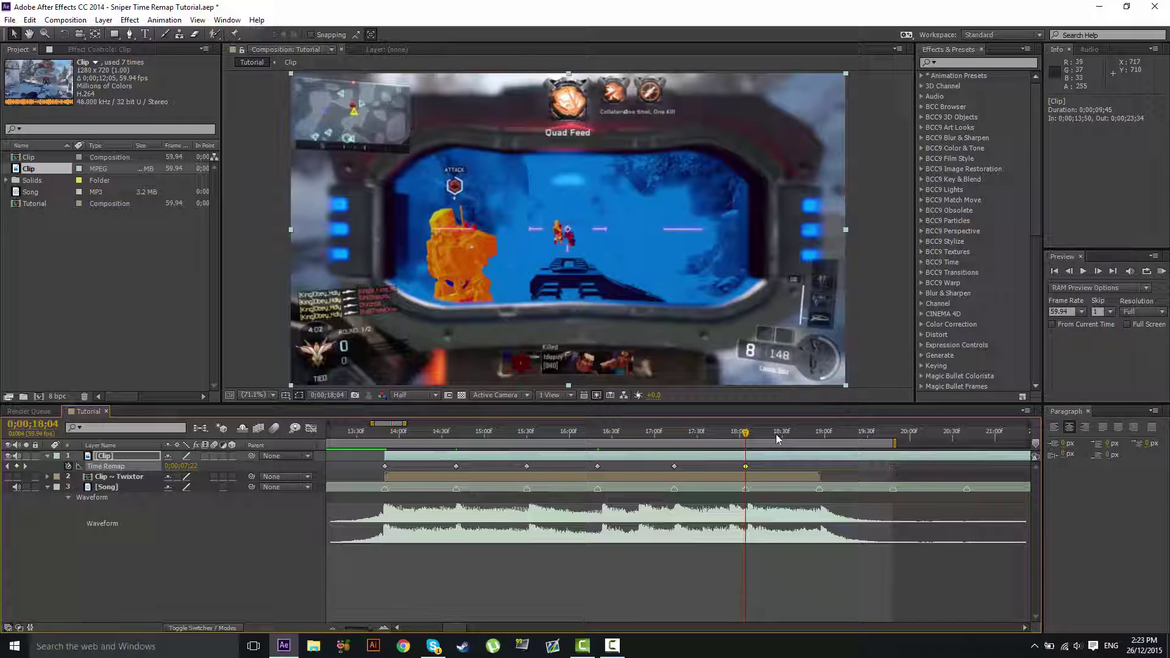
drag(777, 434, 813, 431)
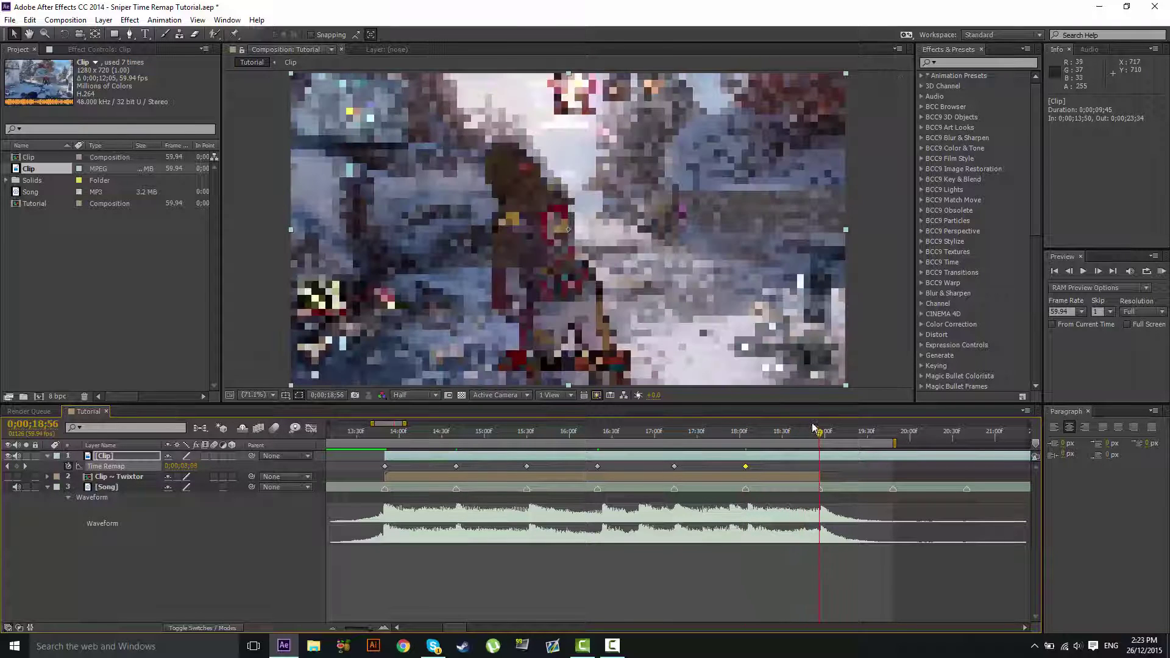
click(17, 466)
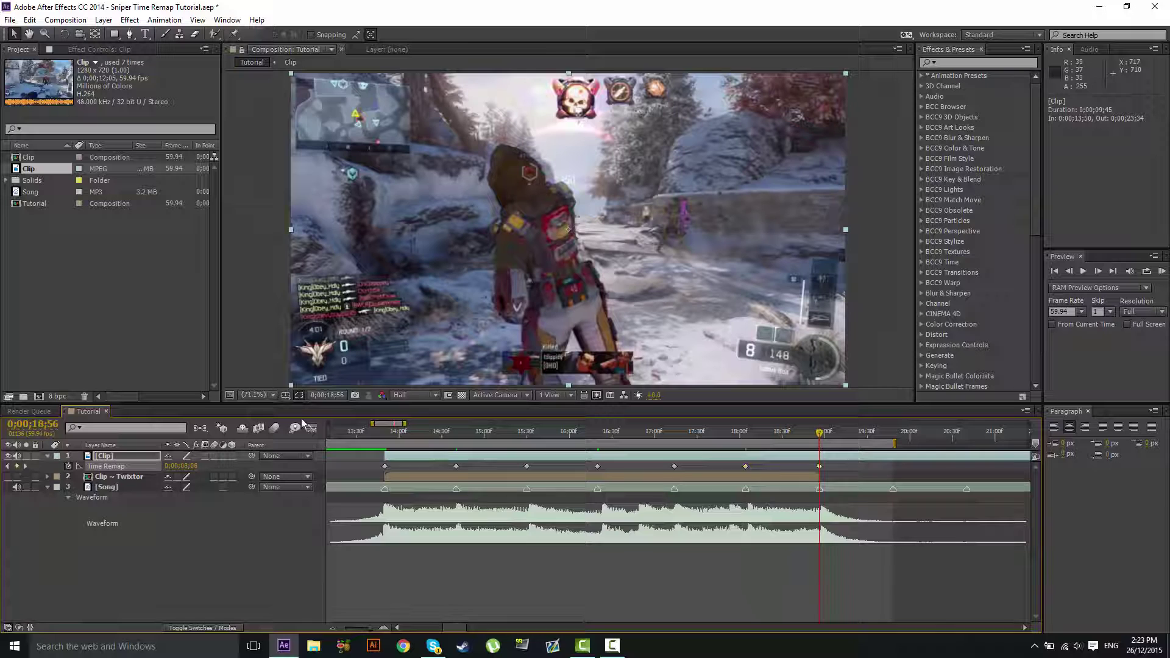
key(alt+bracketright)
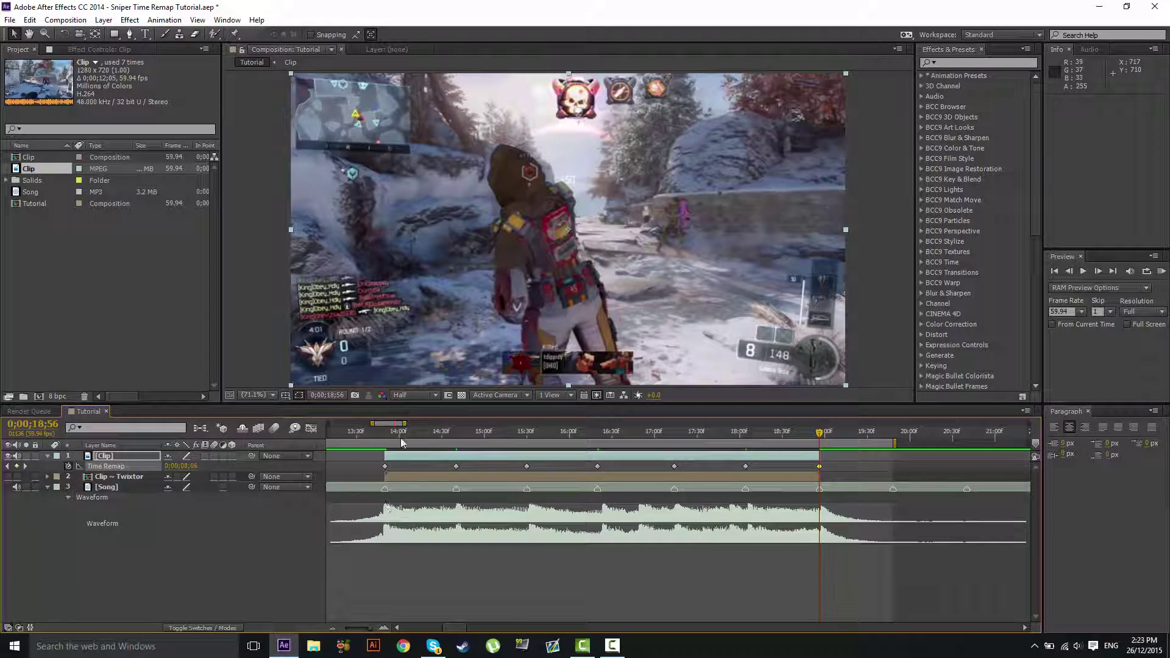
- Return to 14;30 and marquee-select all seven Time Remap keyframes
drag(397, 434, 441, 434)
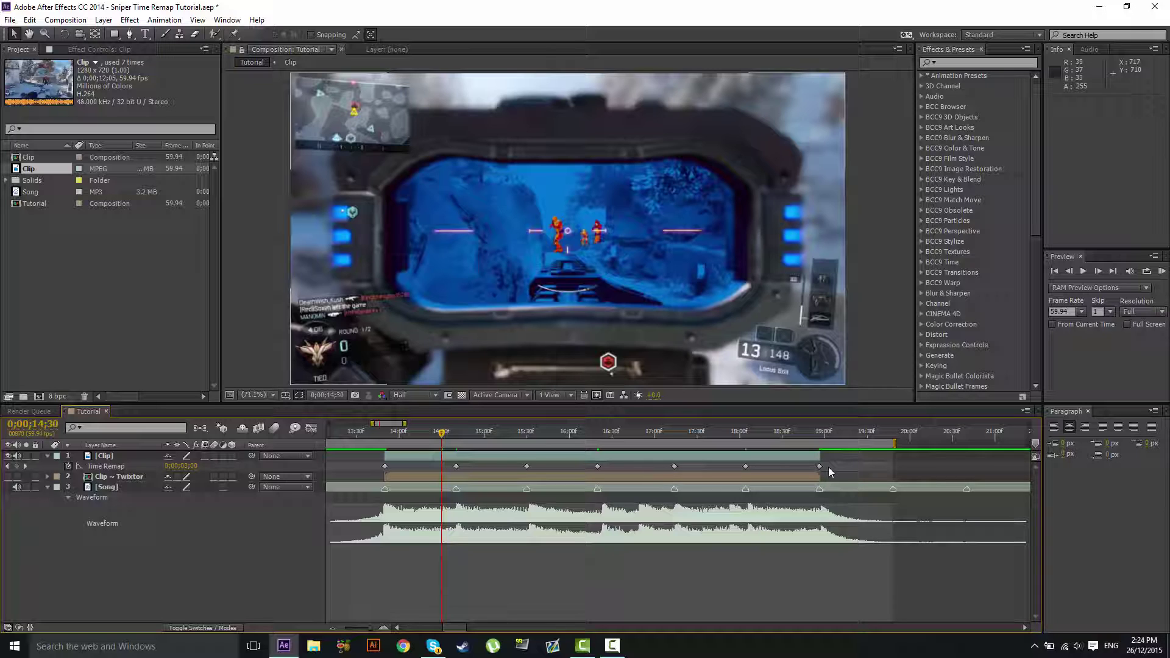
drag(840, 459, 374, 466)
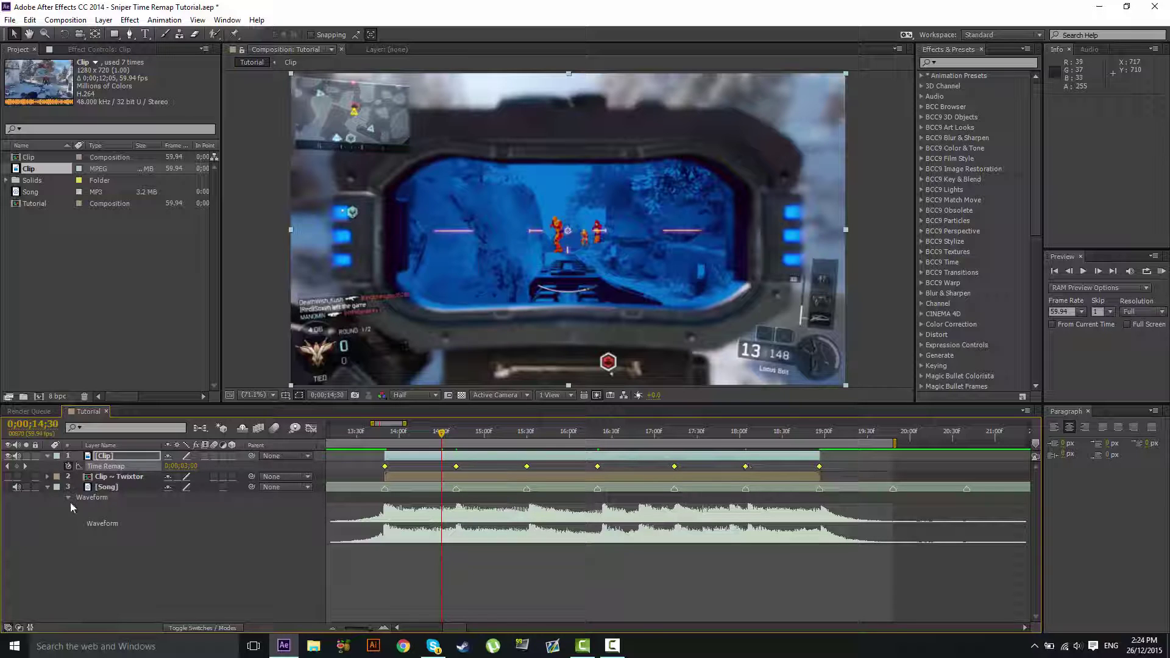
- Show the Time Remap value graph, Easy Ease every selected keyframe, and check the last and first keyframes
click(311, 429)
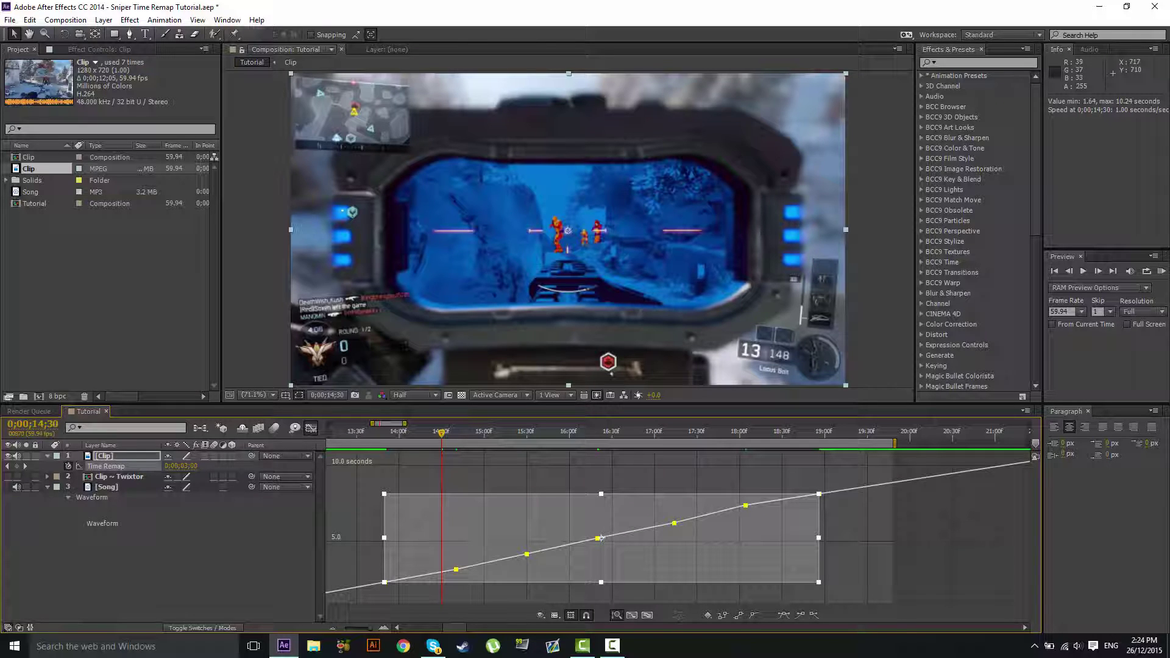
click(782, 615)
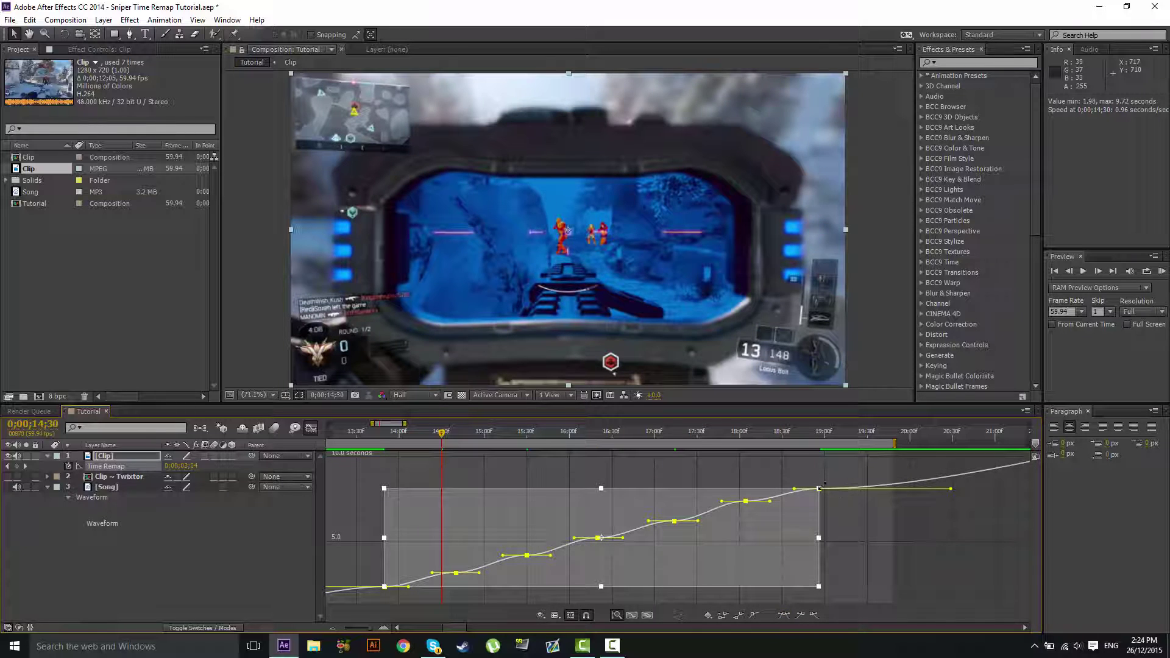
click(825, 471)
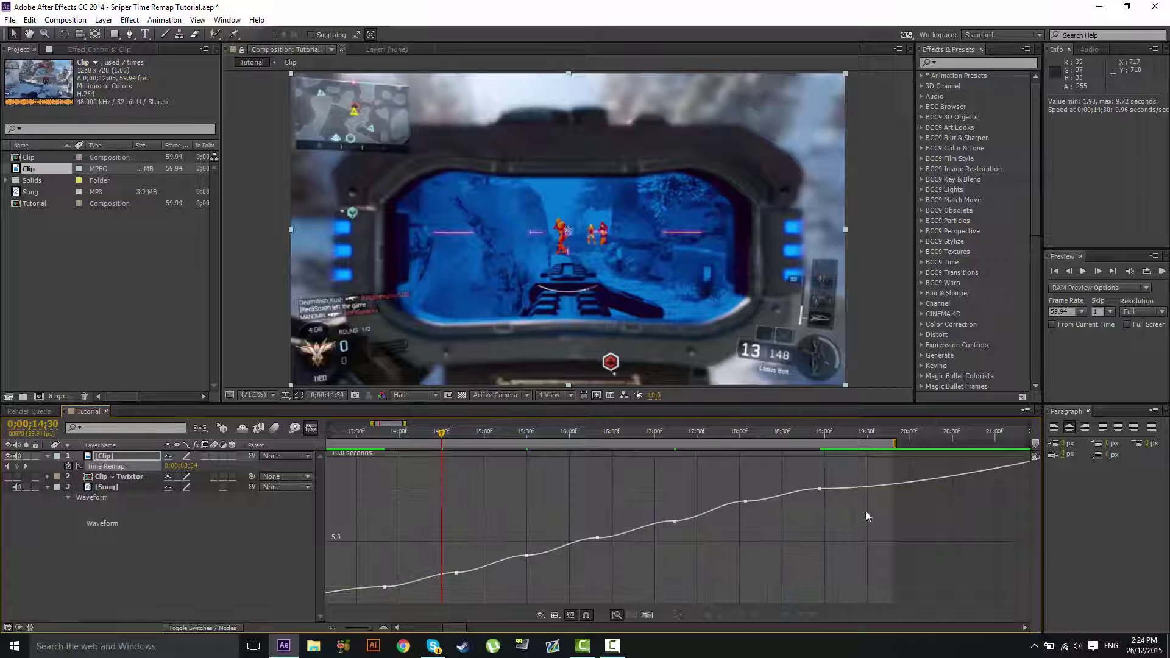
click(820, 431)
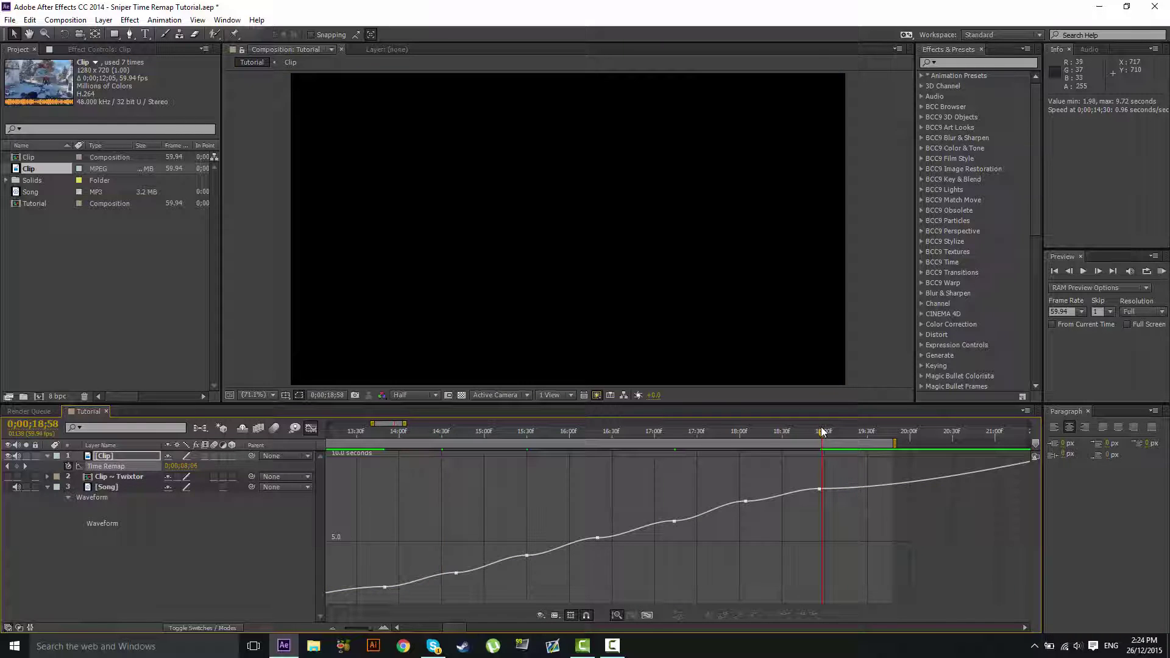
click(382, 433)
- Select all curve keyframes and drag their in and out Bezier handles back to near-zero length
click(386, 432)
drag(376, 597, 869, 467)
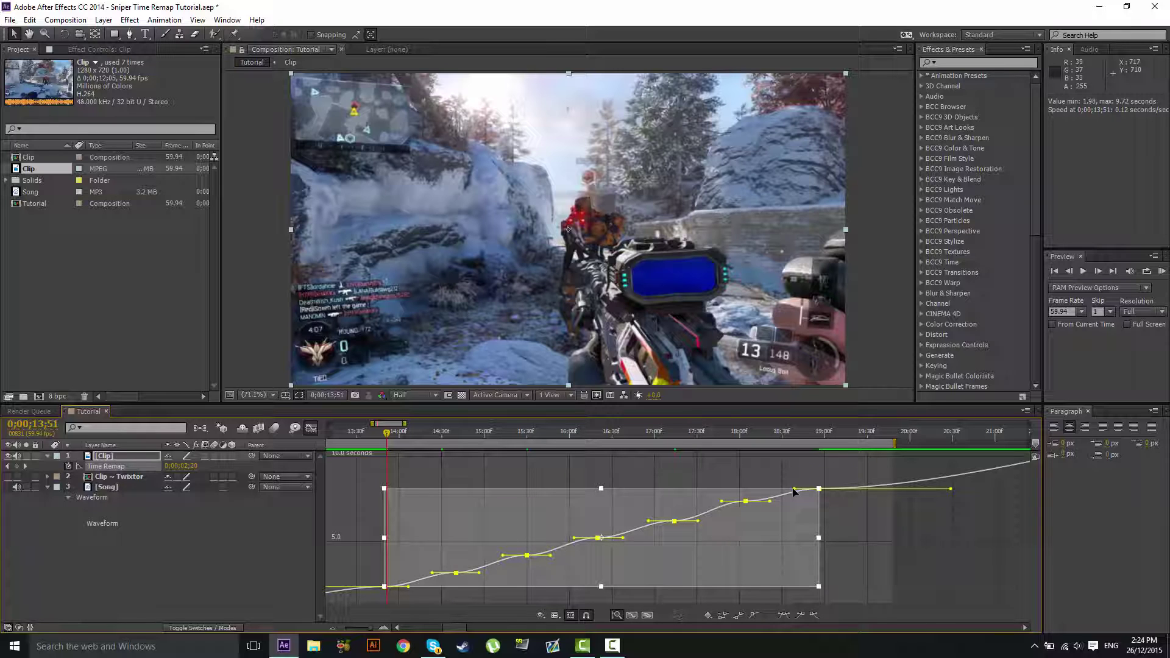
drag(793, 491, 850, 504)
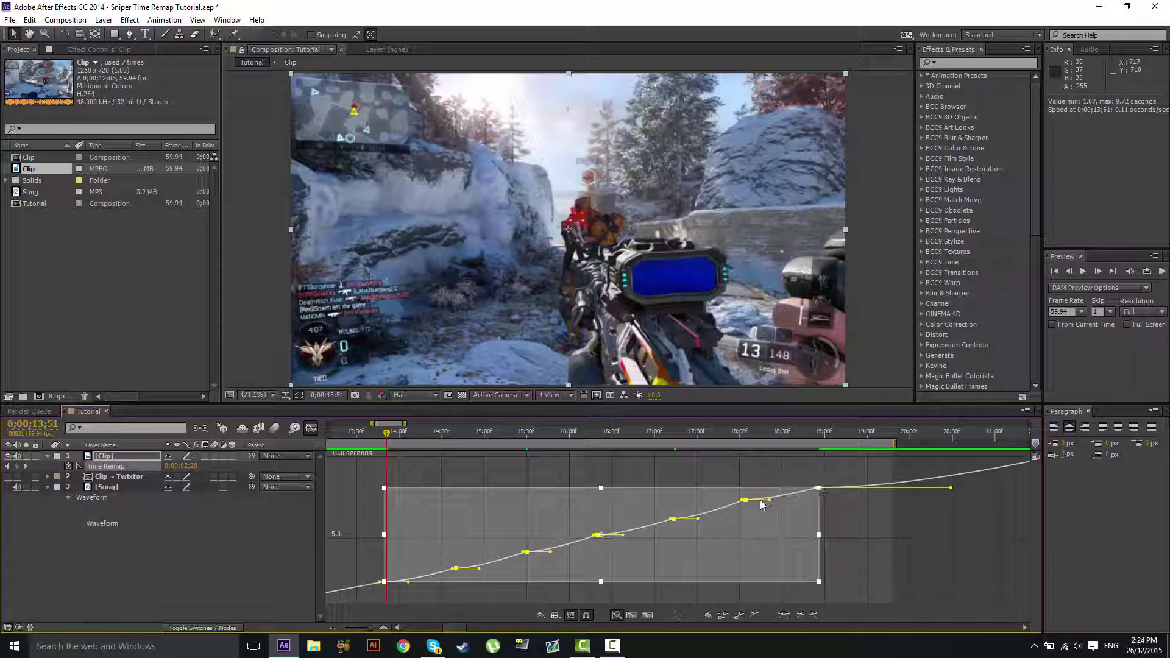
drag(762, 502, 746, 501)
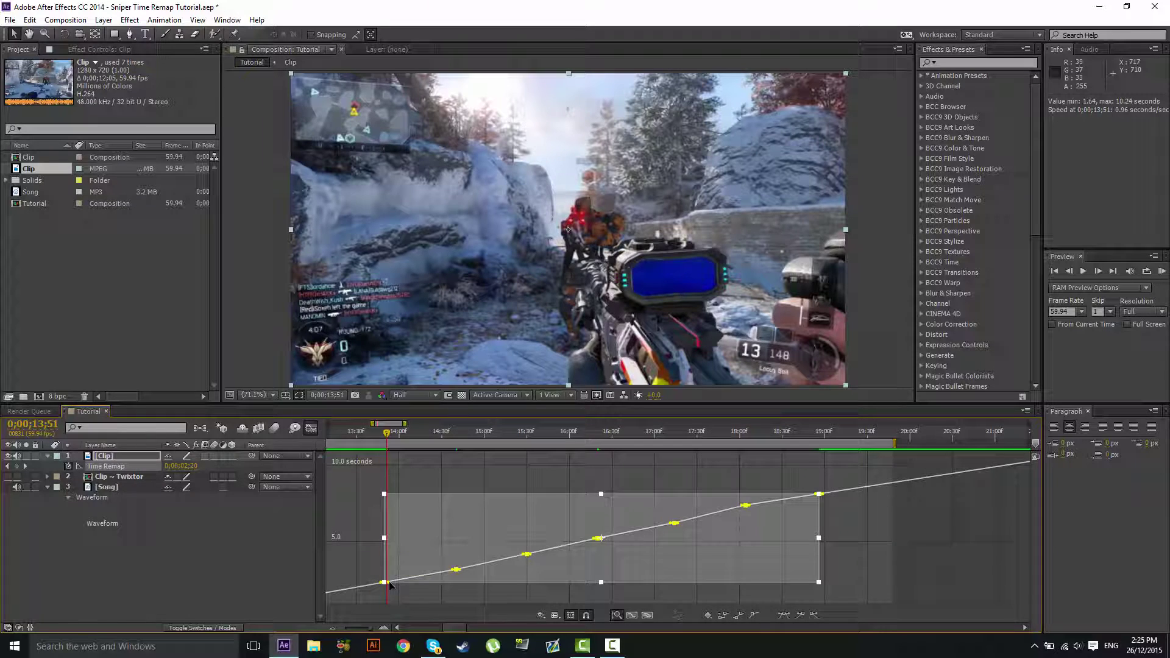
- Re-apply Easy Ease with F9 and drag a handle to steepen all the speed ramps
key(F9)
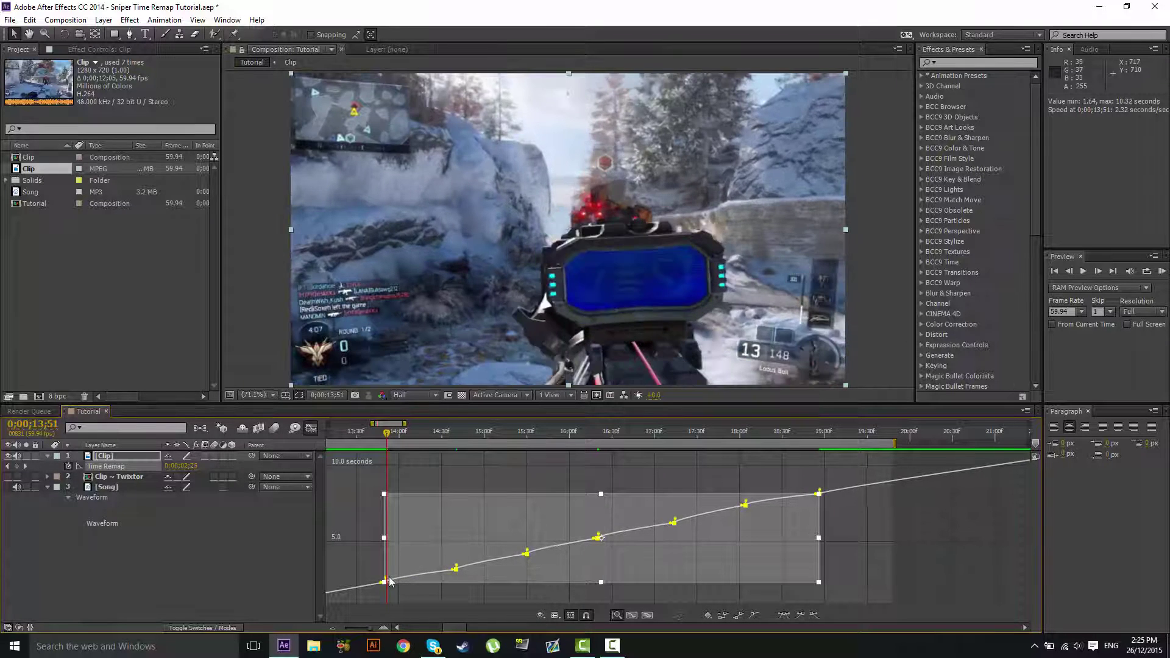
drag(390, 582, 461, 578)
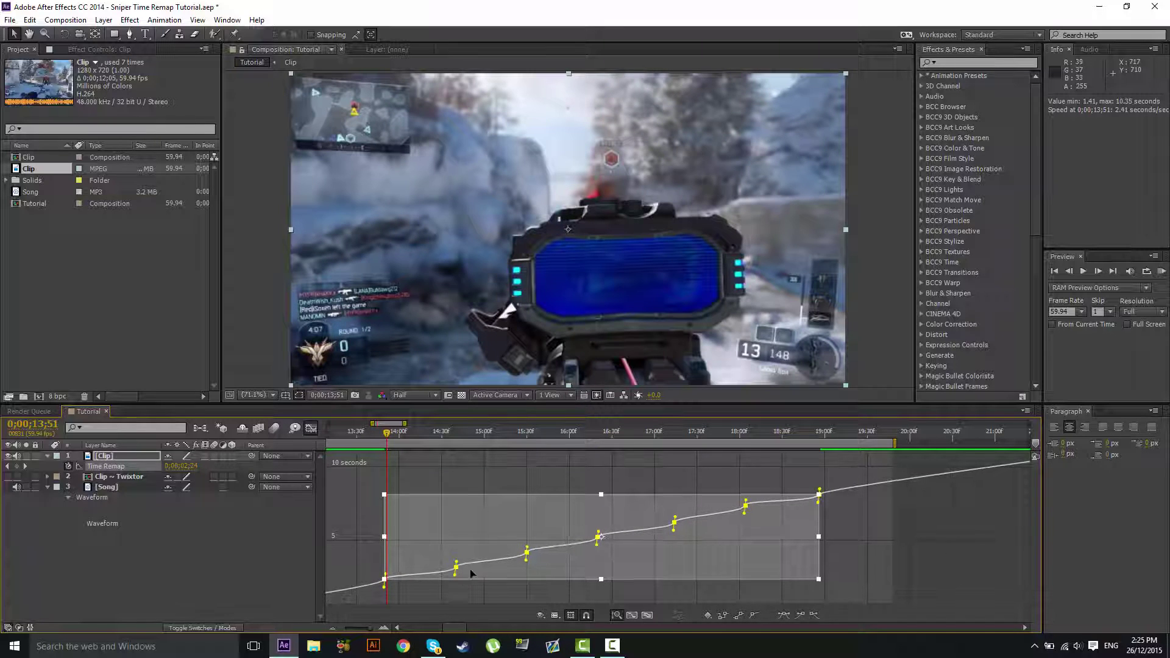
click(895, 513)
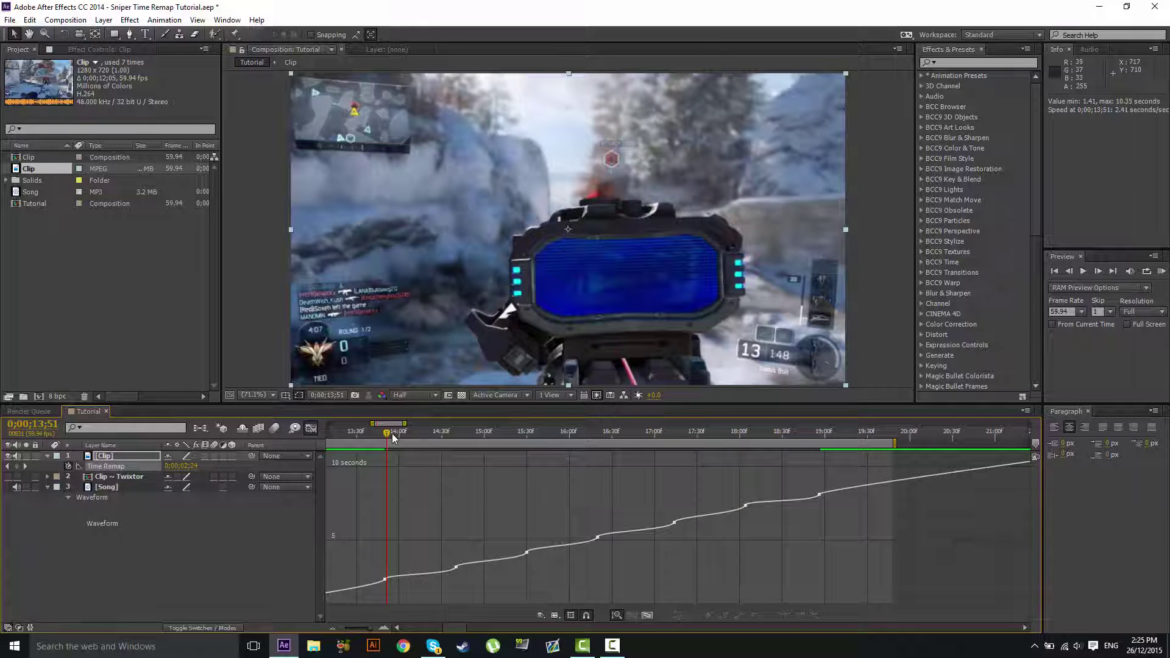
- Scrub to 14;14, nudge one curve keyframe slightly, and start a RAM preview
drag(392, 434, 545, 439)
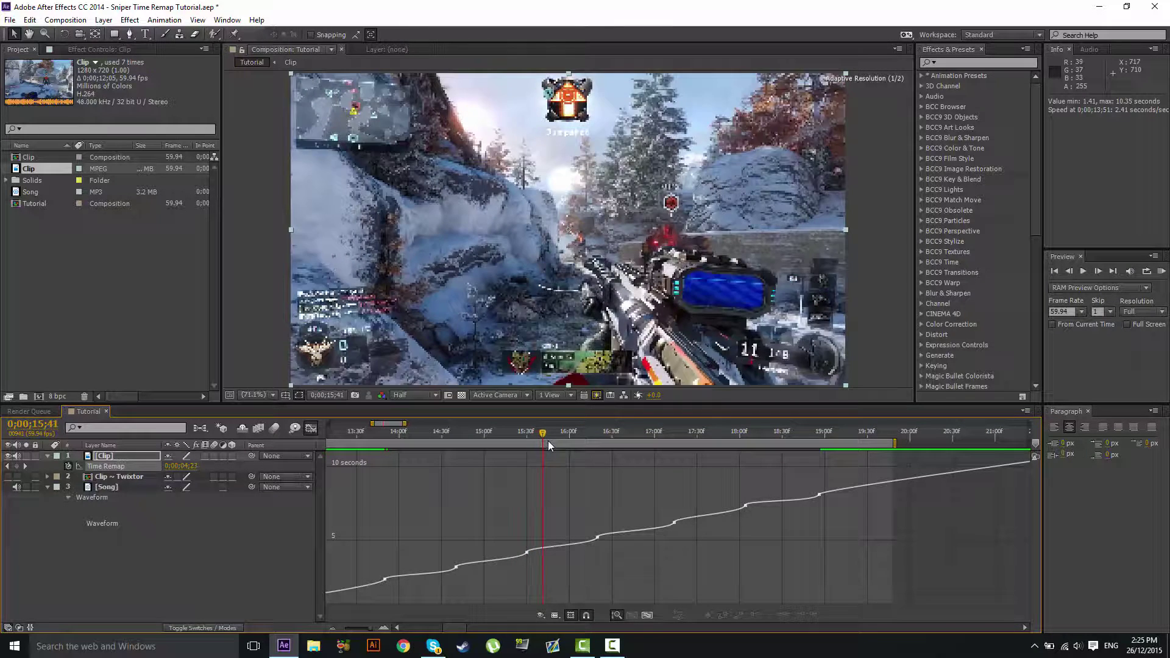
click(456, 568)
drag(456, 570, 461, 570)
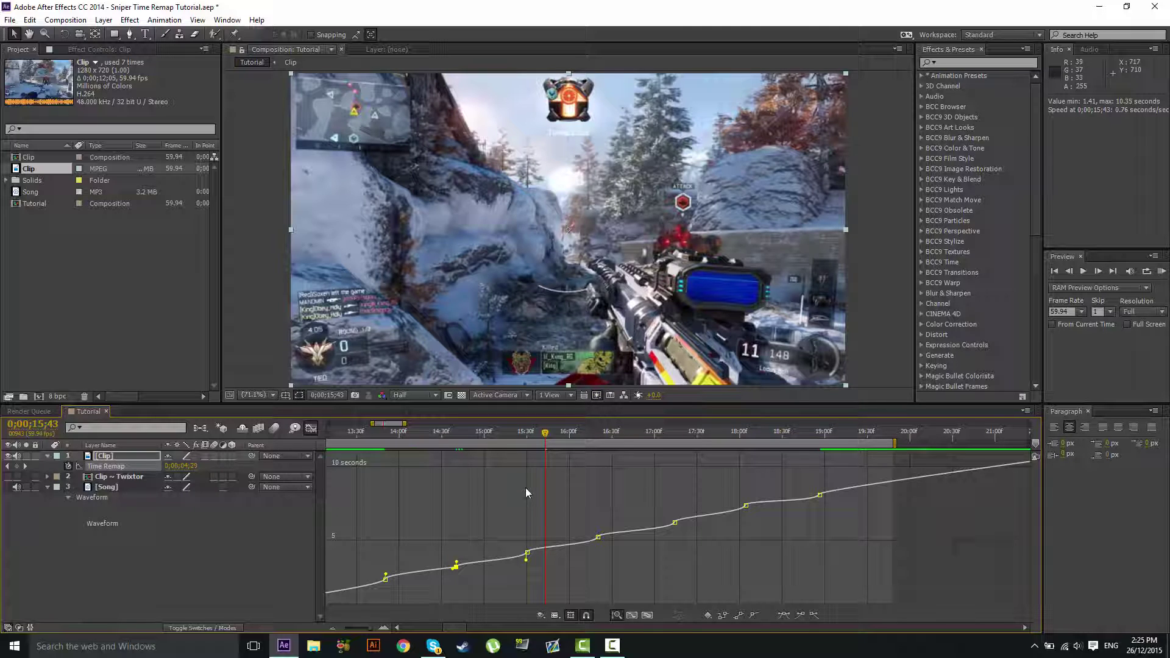
key(KP_0)
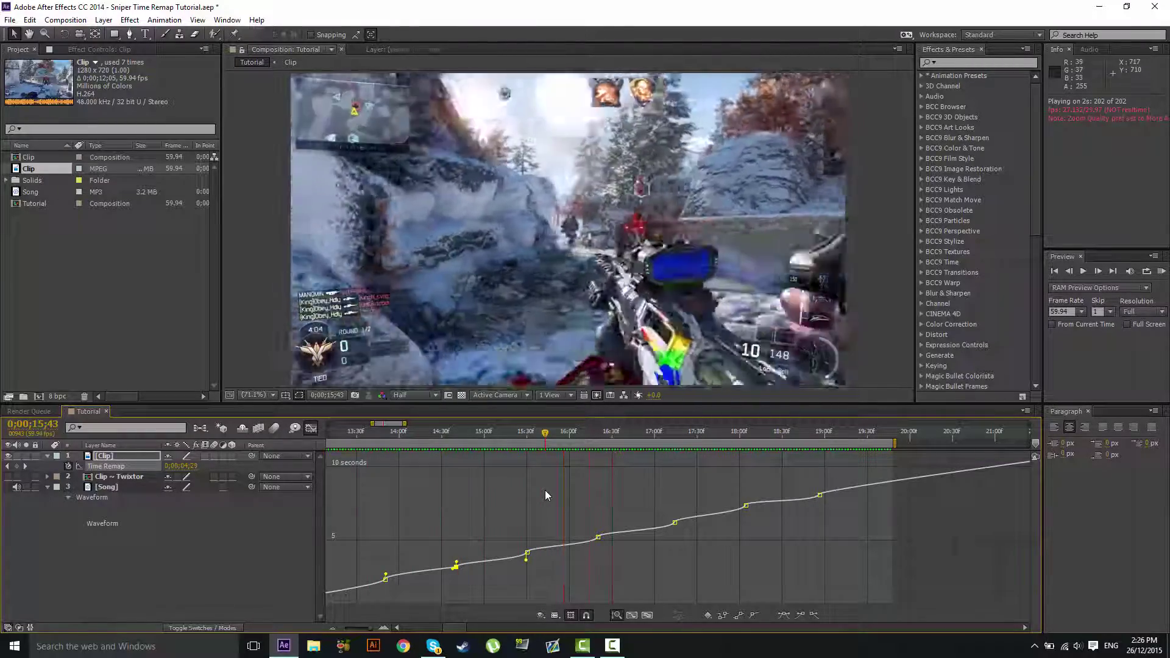
- Stop the RAM Preview and steepen the Bezier ease handle on the next Time Remap keyframe
key(space)
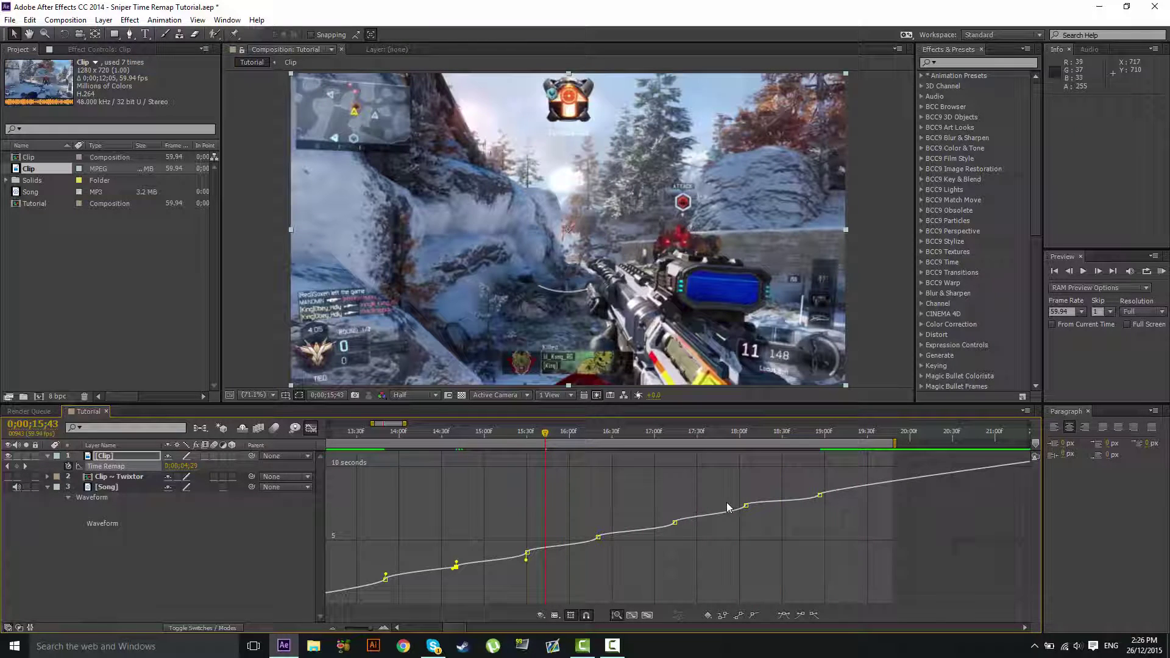
click(527, 553)
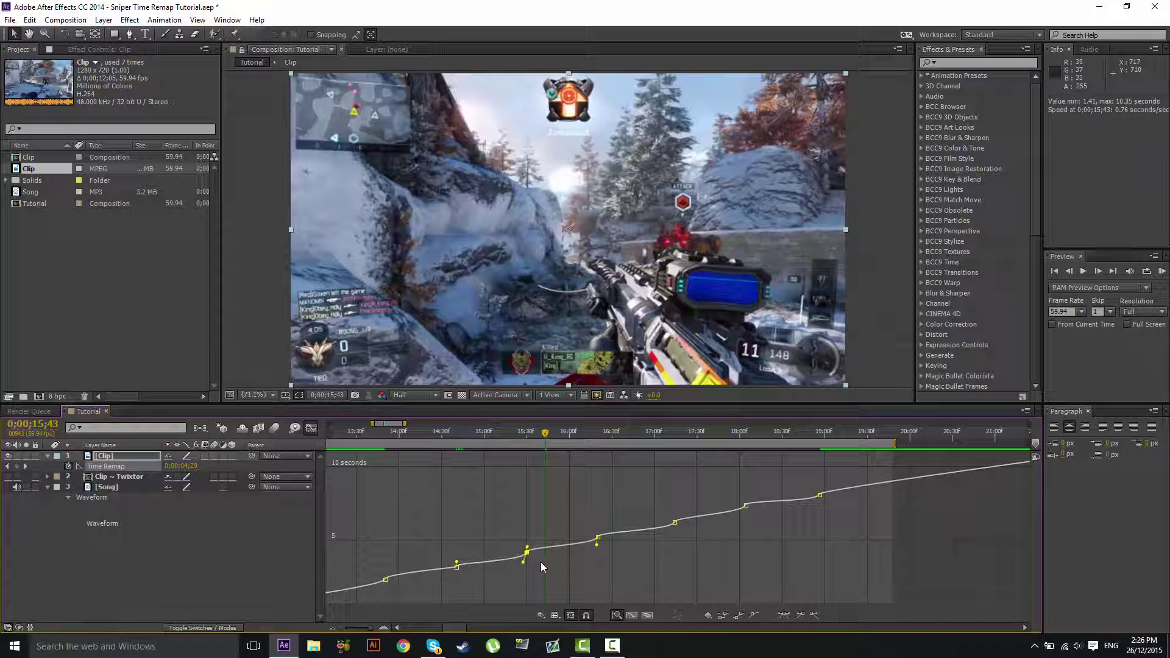
drag(597, 546, 601, 549)
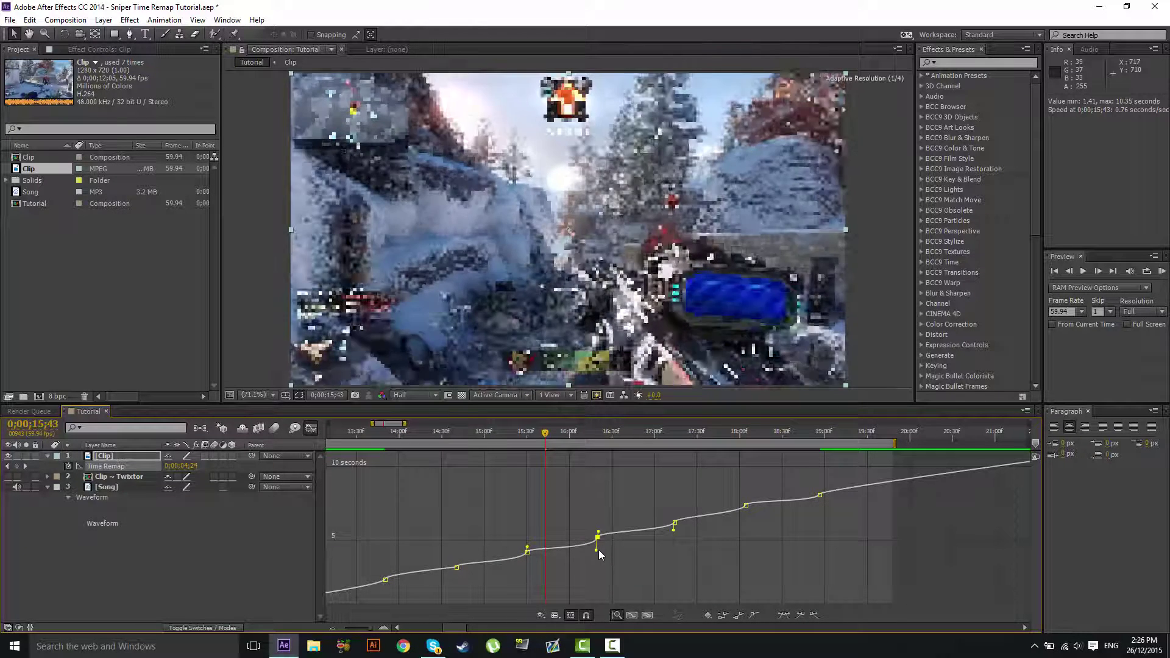
click(684, 538)
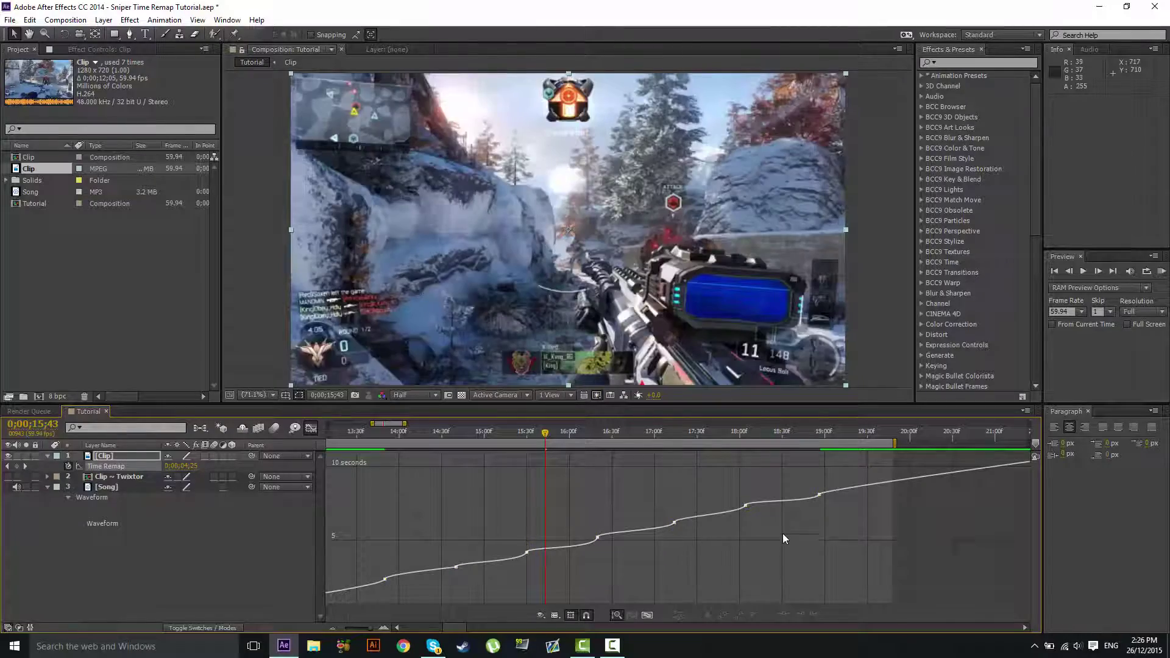